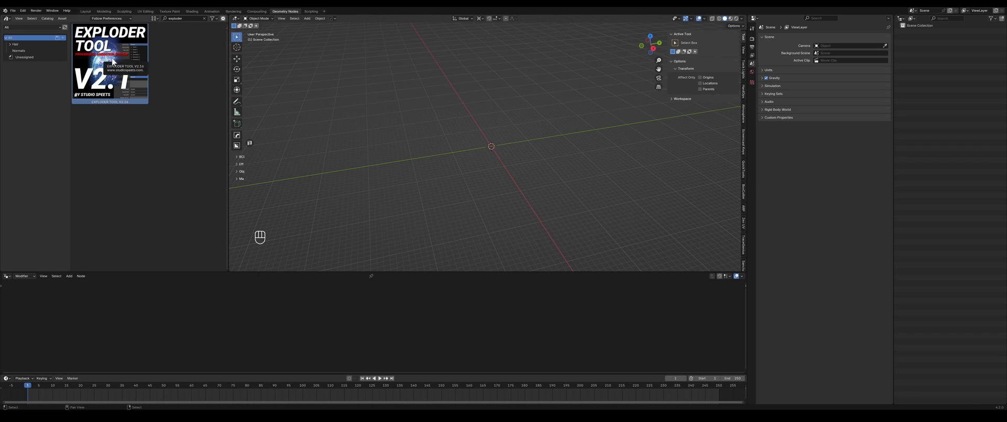
- Add the EXPLODER TOOL V2.1 asset to the scene and snap it to the 3D cursor at the world origin
left_click_drag(113, 62, 502, 160)
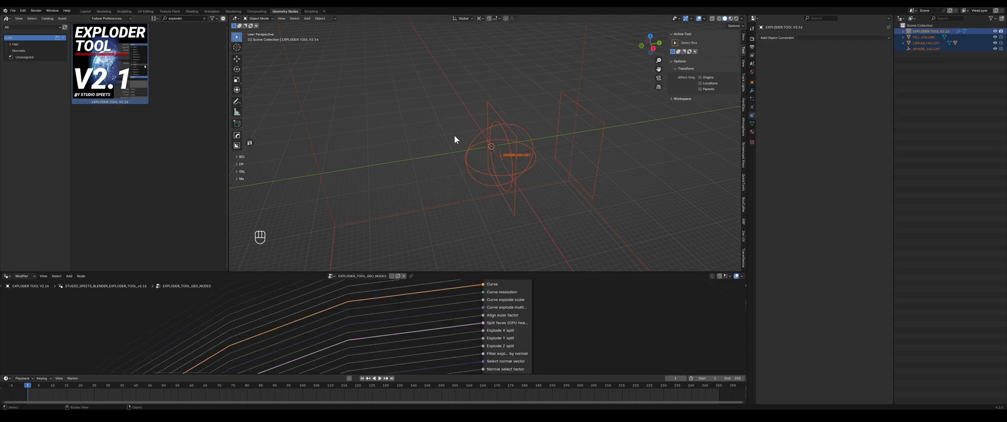
key("shift")
key("shift+s")
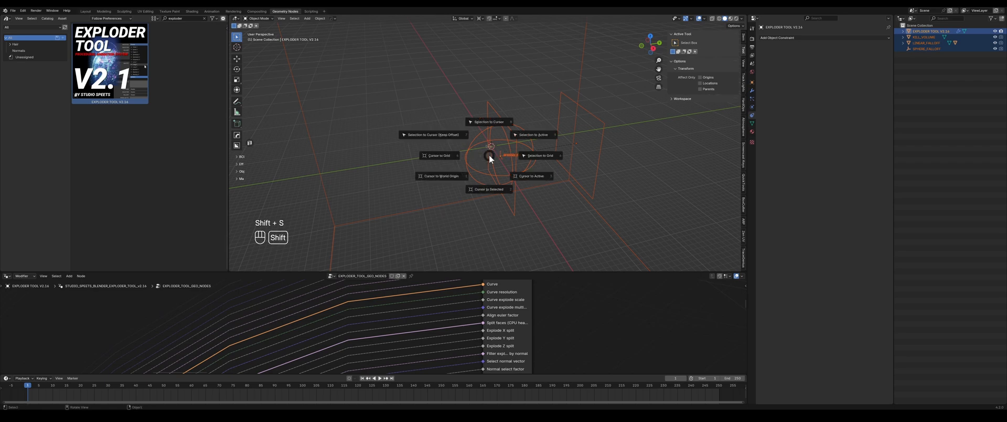
left_click(484, 124)
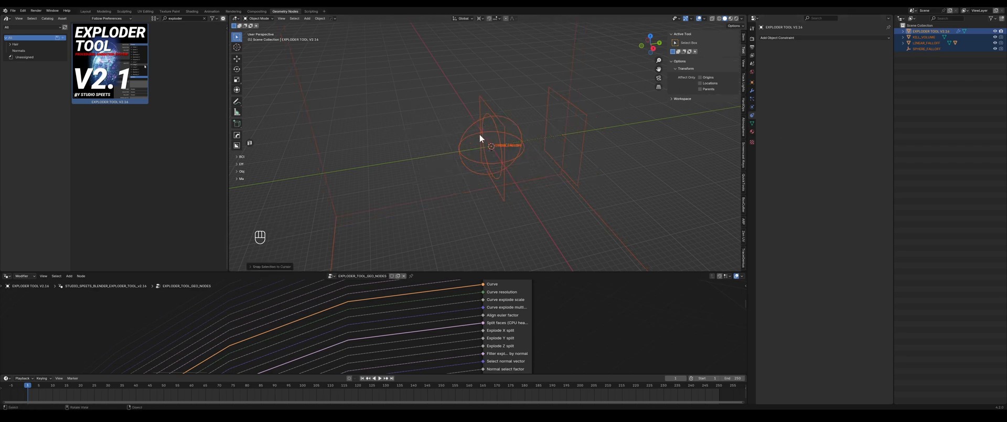
left_click(744, 37)
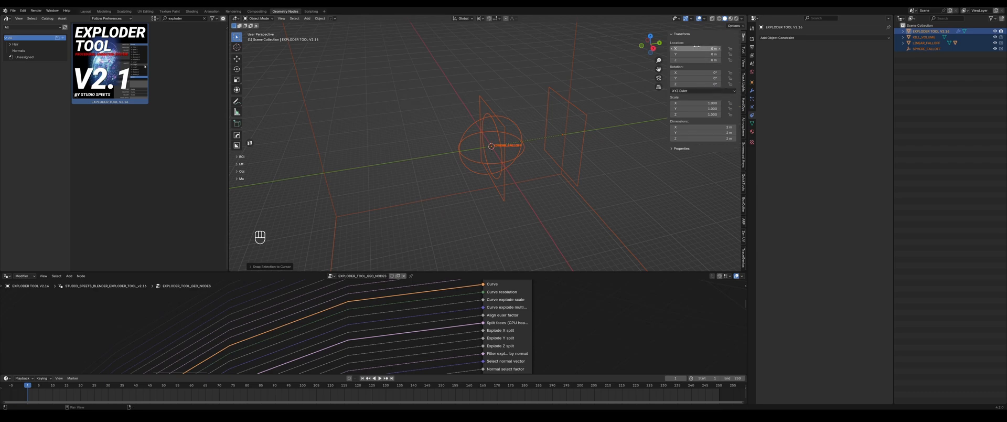
- Move the exploder tool objects into a new collection named BET and deselect everything
key("m")
left_click(534, 101)
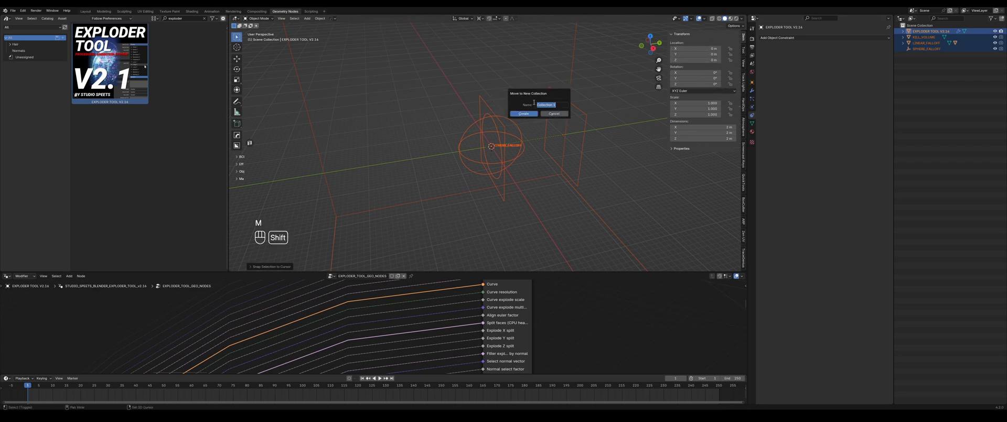
key("Return")
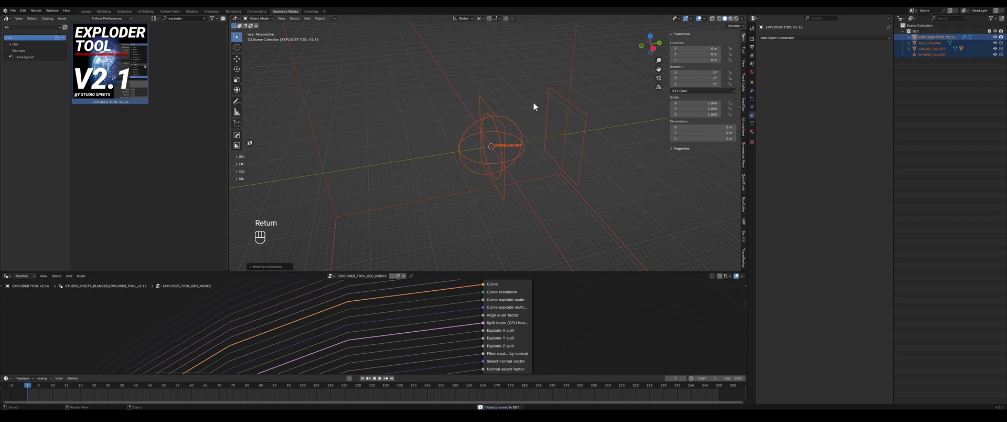
left_click(956, 103)
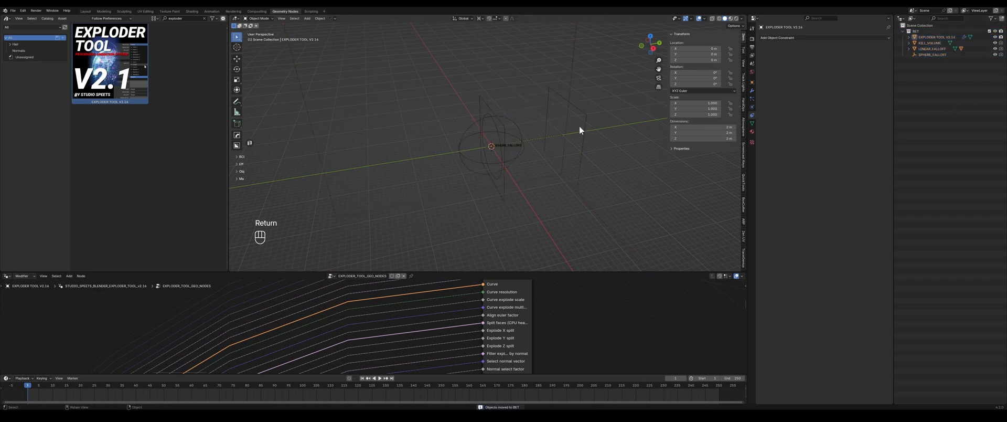
- Add a monkey mesh at the origin and scale it up uniformly to about 7.5
key("shift+a")
mouse_move(527, 140)
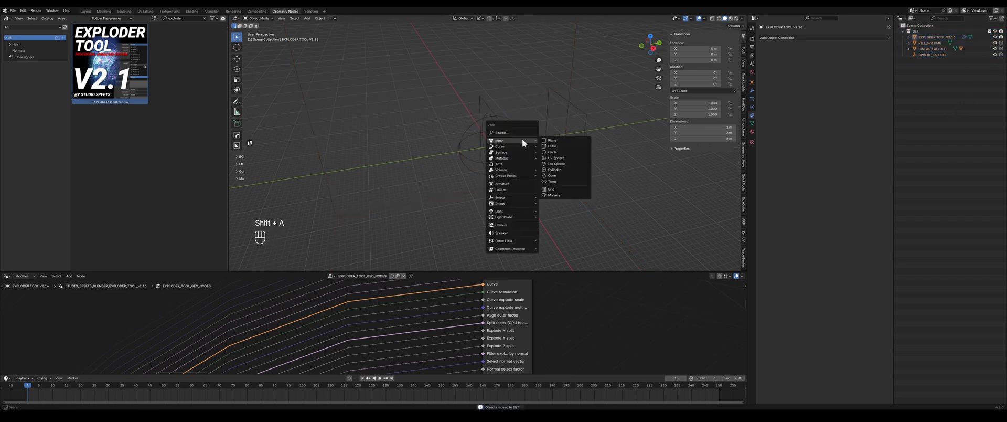
left_click(551, 194)
key("s")
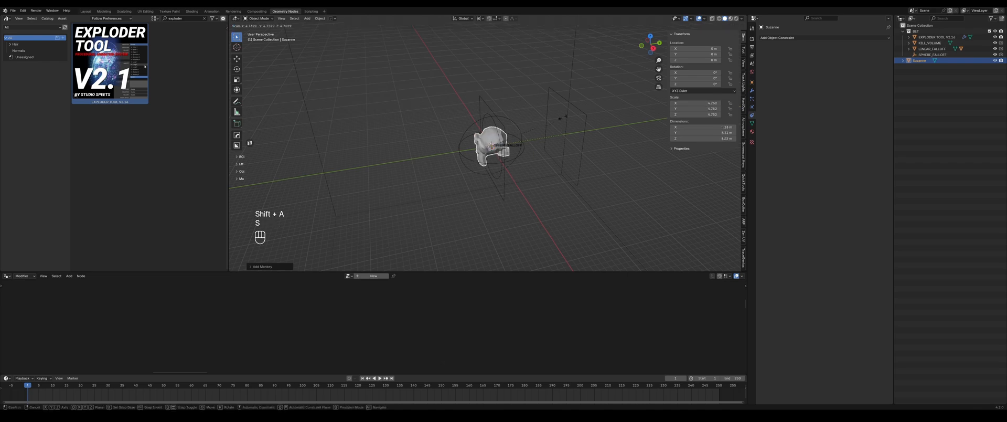
left_click(600, 103)
middle_click_drag(599, 103, 566, 132)
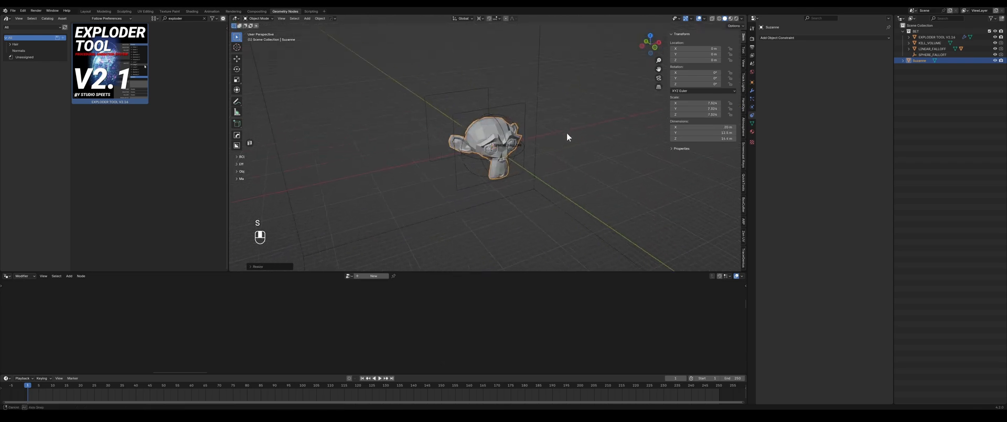
scroll(516, 154, "up", 4)
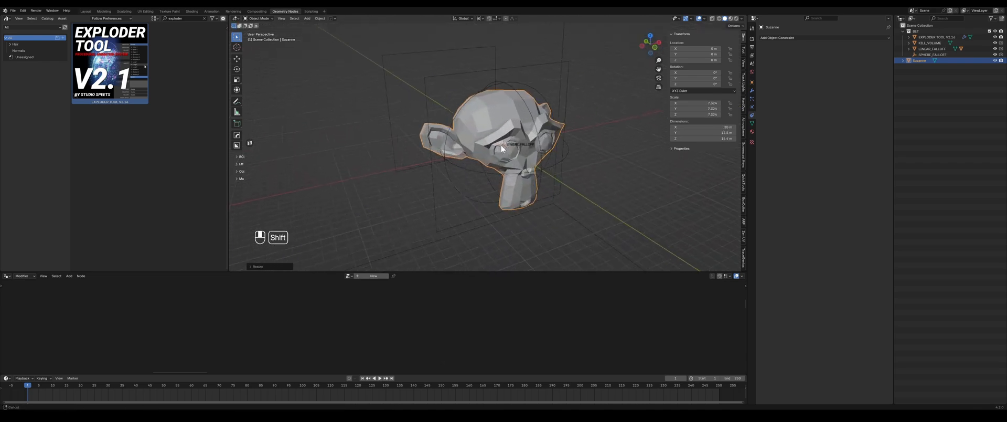
middle_click_drag(509, 150, 497, 141)
scroll(497, 142, "up", 2)
- Move the monkey into a new collection named OBJECT and exclude that collection from the view layer
key("m")
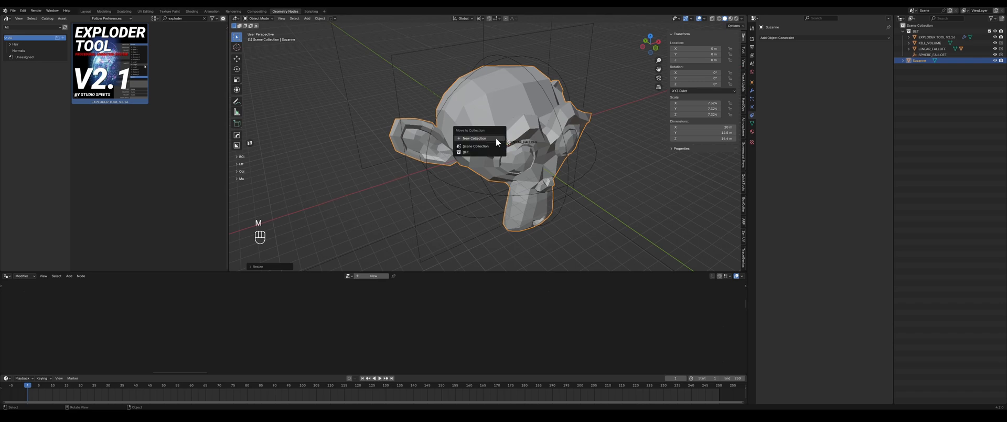
left_click(496, 138)
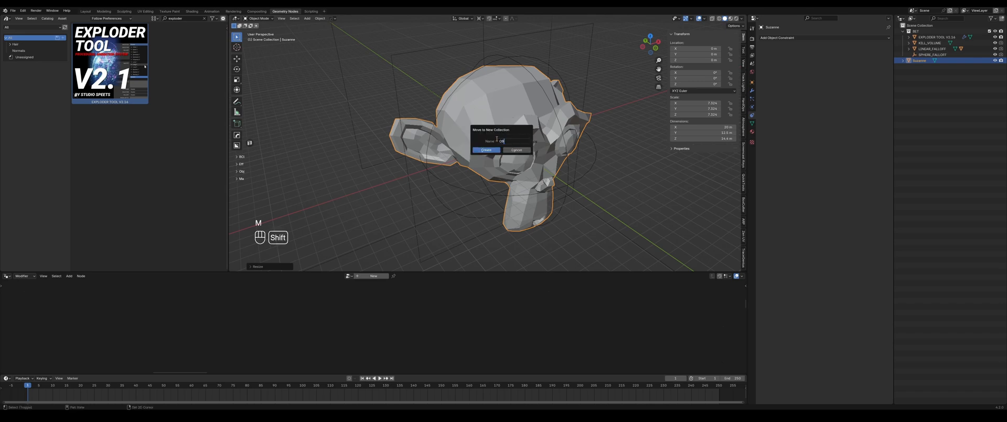
type("OBJECT")
key("Return")
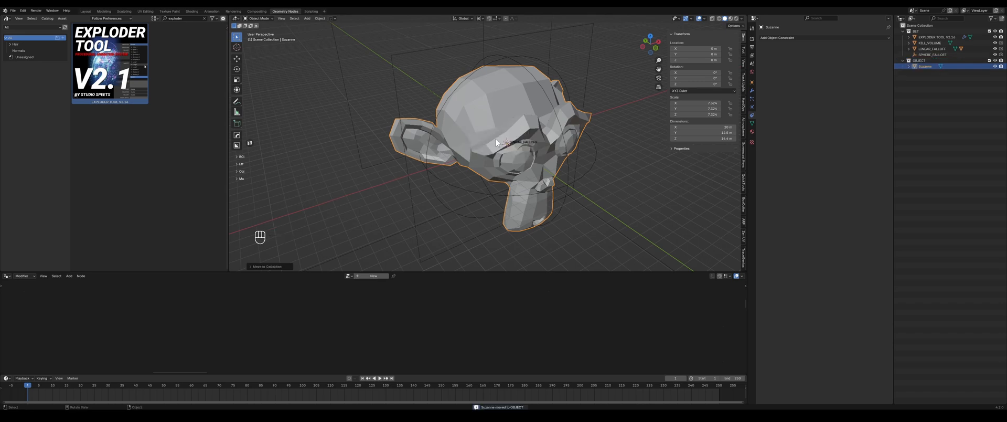
left_click(989, 61)
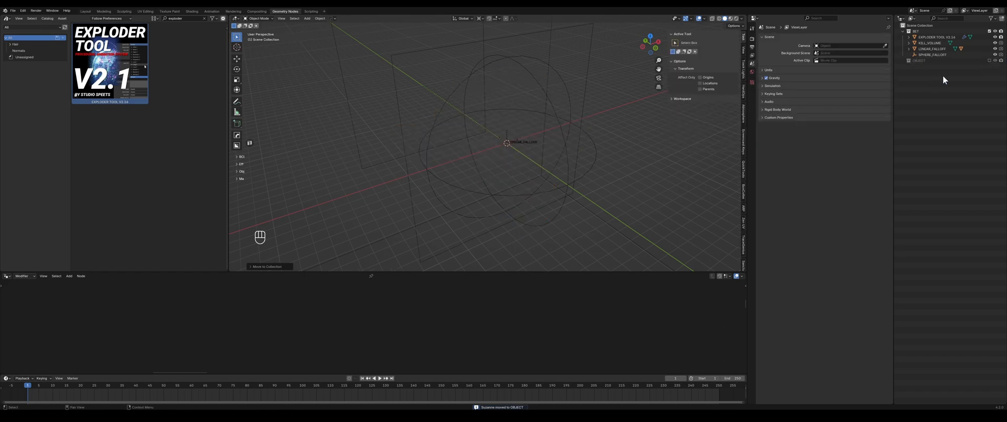
- Pin the exploder tool's modifier settings and assign the OBJECT collection to LAYER 1
left_click(944, 37)
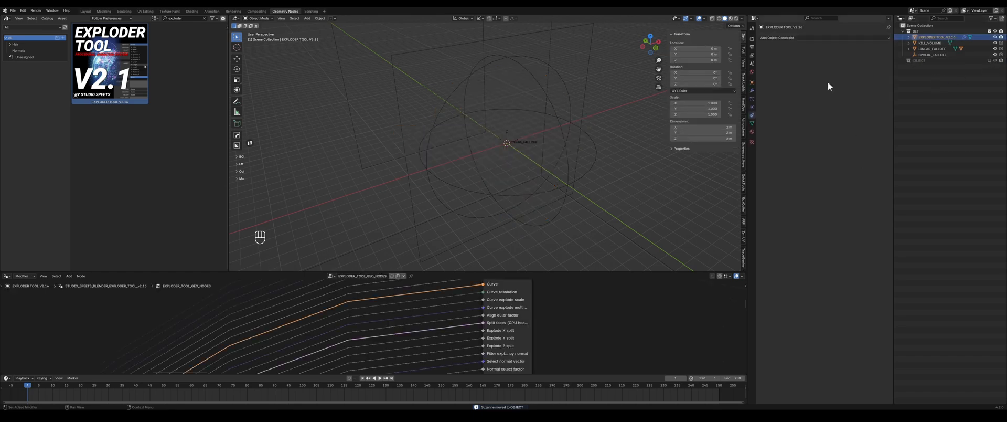
left_click(752, 91)
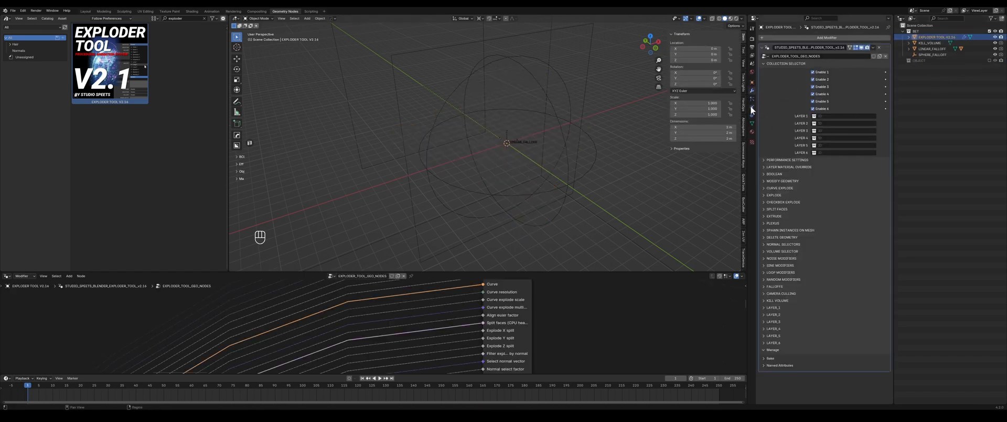
left_click(887, 27)
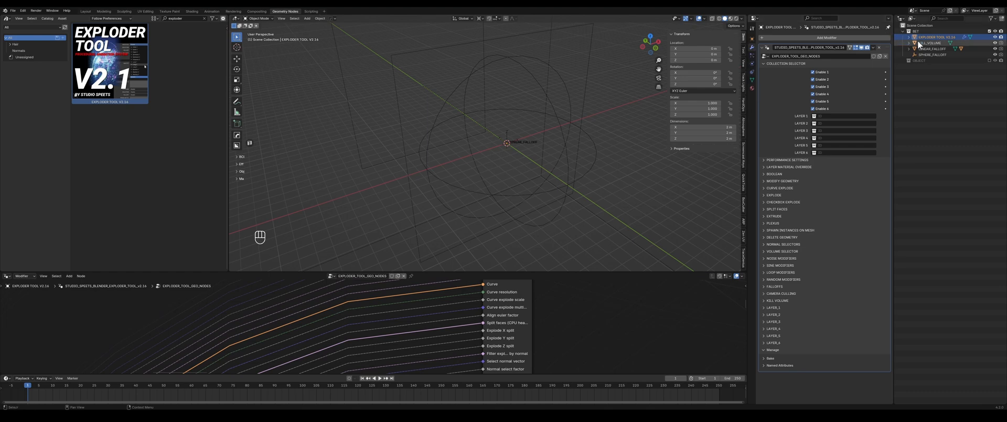
left_click(820, 116)
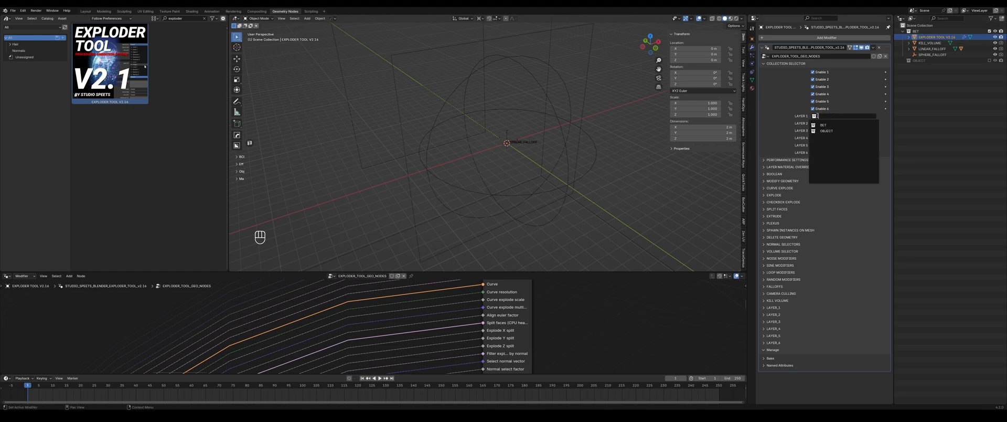
left_click(826, 131)
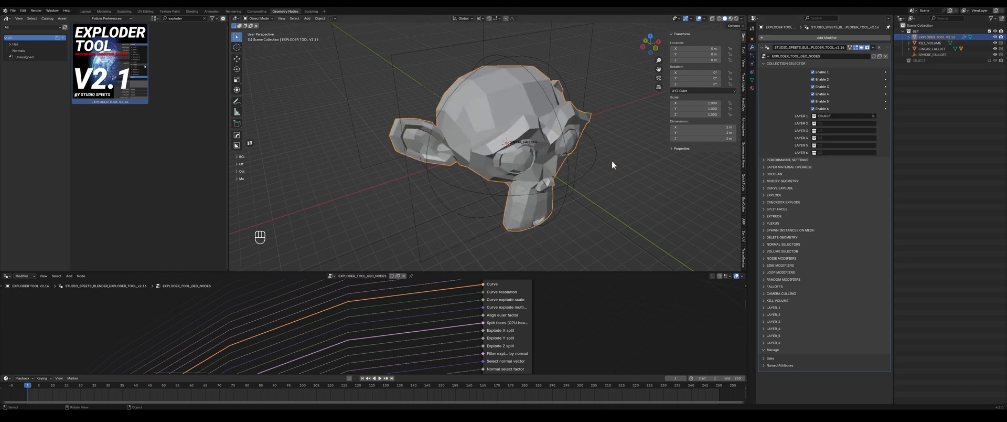
- Switch the viewport lighting to MatCap with the multicoloured normal-style sphere
left_click(742, 18)
left_click(736, 46)
left_click(738, 60)
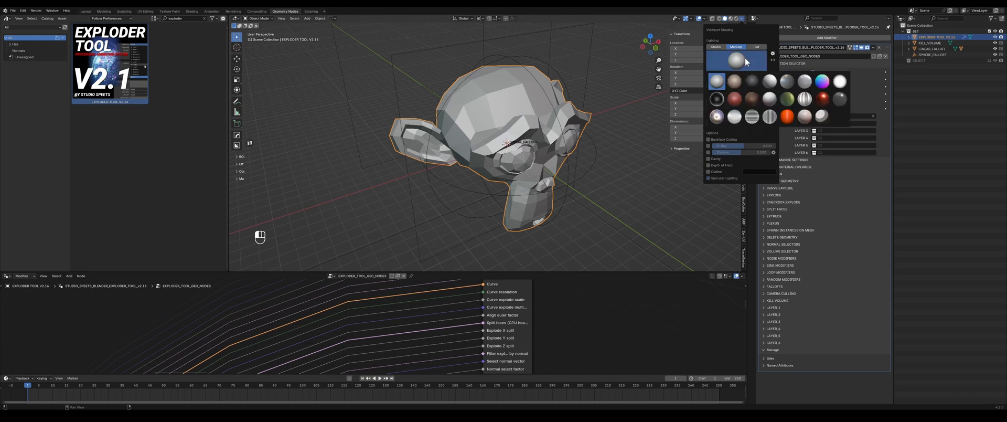
left_click(822, 81)
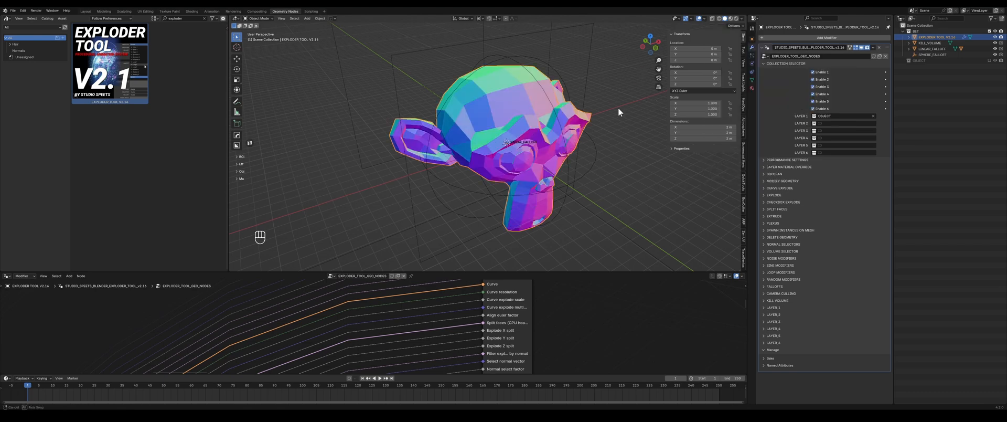
middle_click_drag(618, 108, 502, 128)
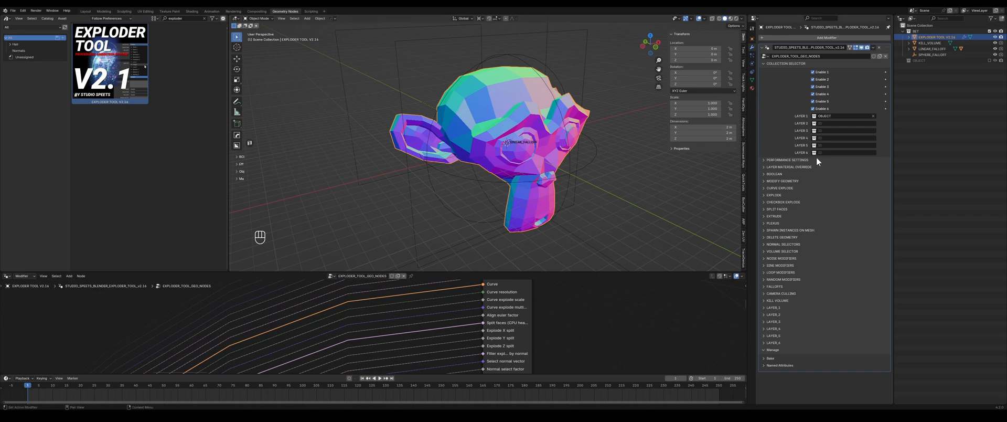
- Enable Delete geometry in the exploder modifier and play the animation to watch its effect on the monkey
left_click(780, 237)
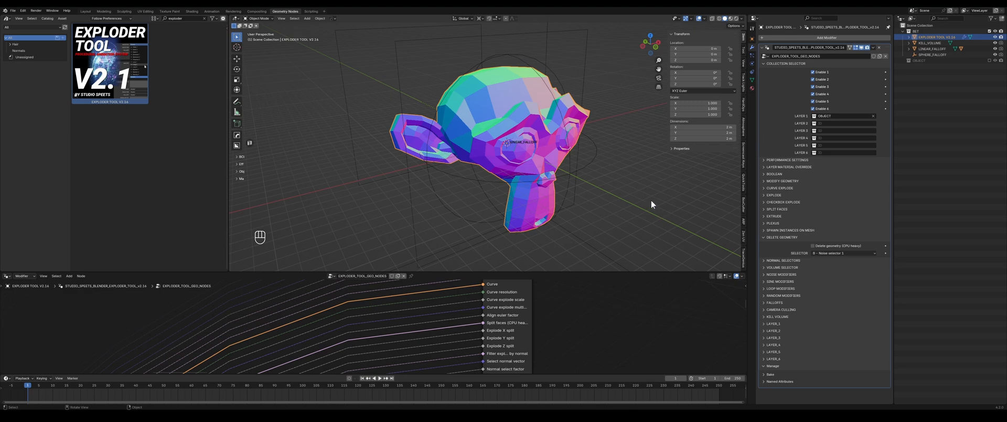
left_click(828, 247)
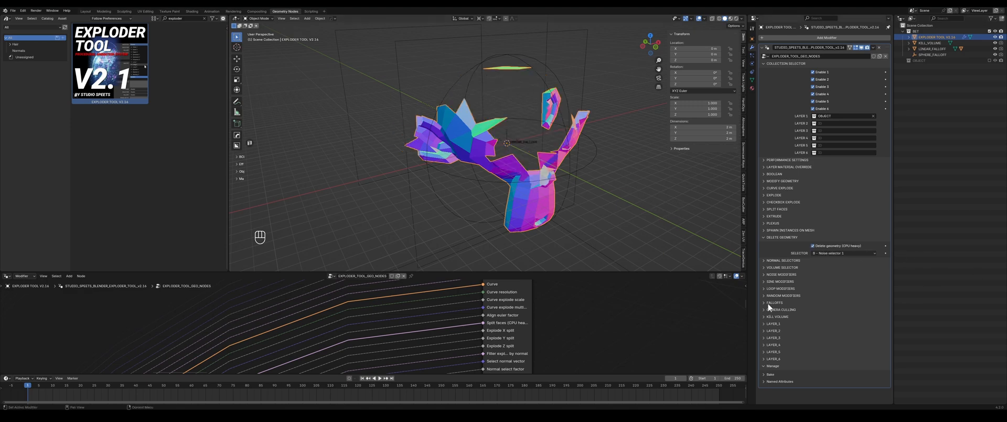
key("space")
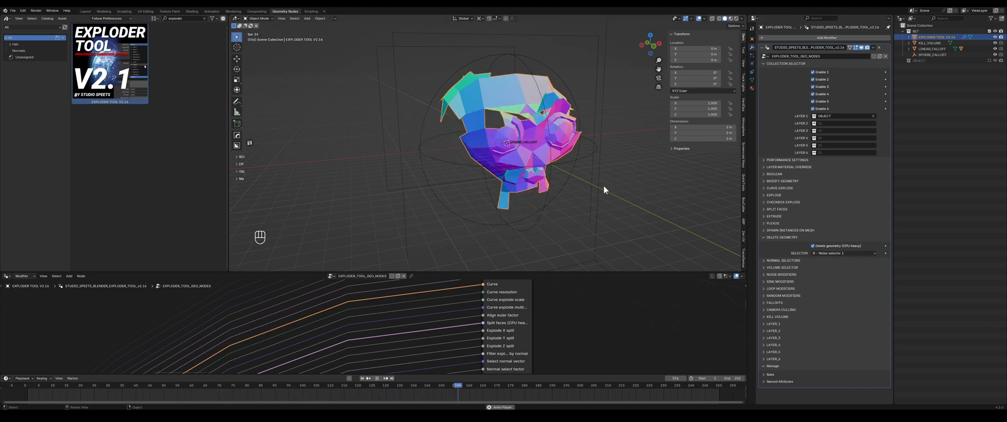
middle_click_drag(586, 190, 284, 162)
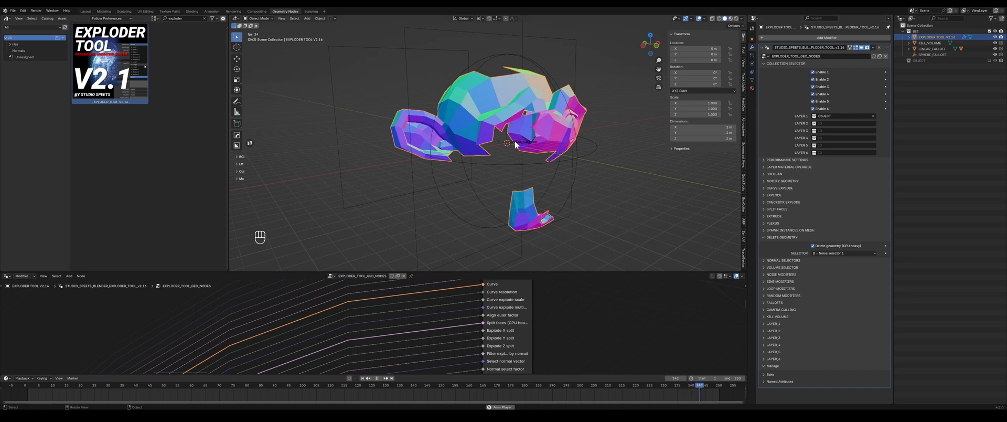
- Enable Modify geometry in the exploder modifier and set Subdivide to 2
left_click(777, 181)
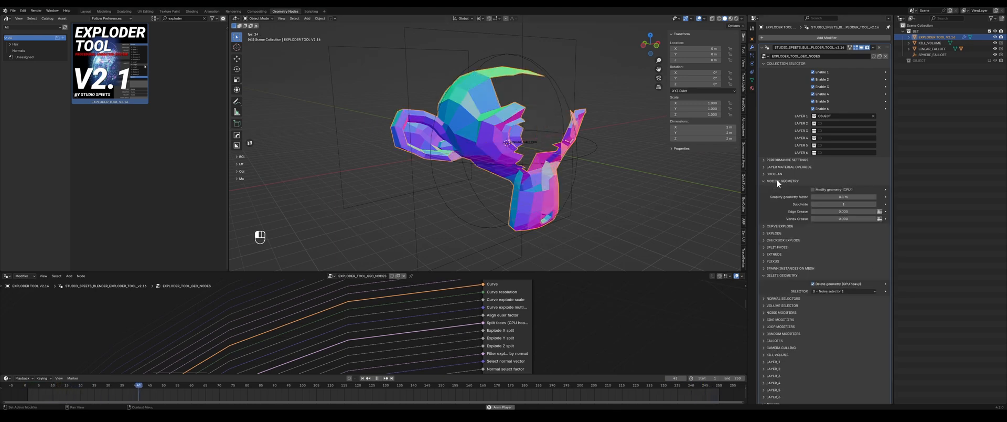
left_click(820, 188)
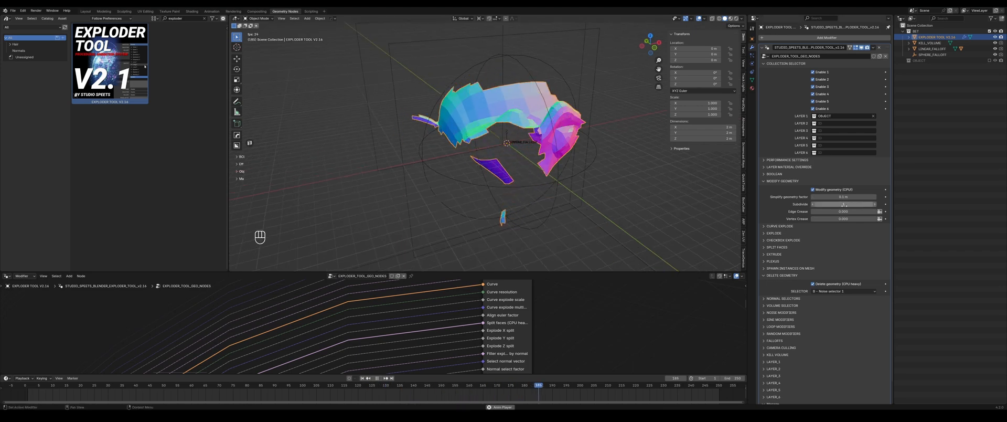
left_click(875, 204)
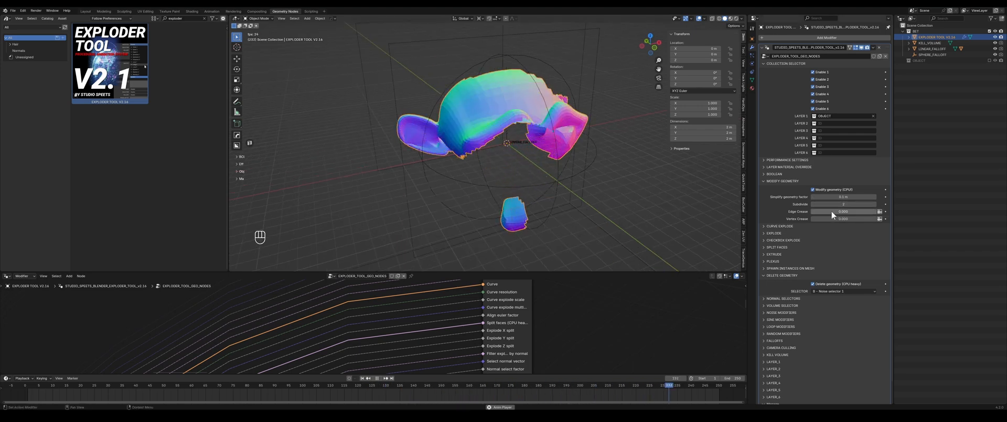
middle_click_drag(616, 174, 431, 155)
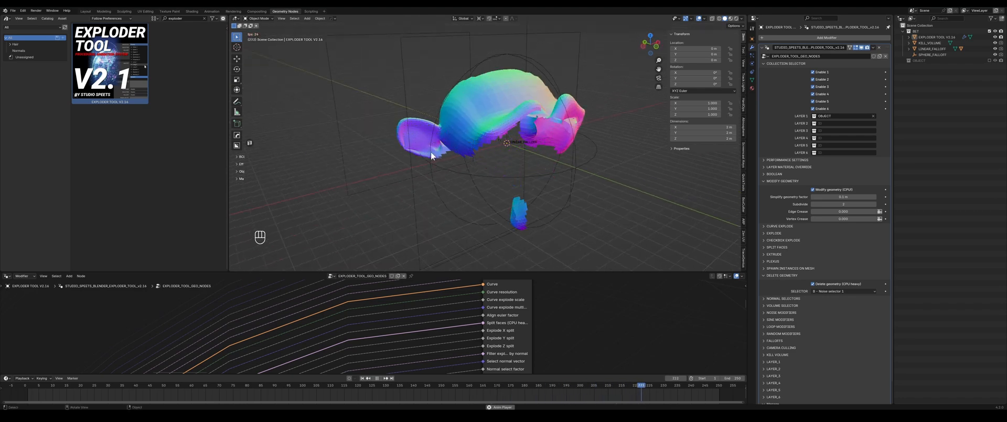
mouse_move(495, 140)
middle_mouse_down()
mouse_move(488, 122)
mouse_move(479, 137)
mouse_move(495, 139)
middle_mouse_up()
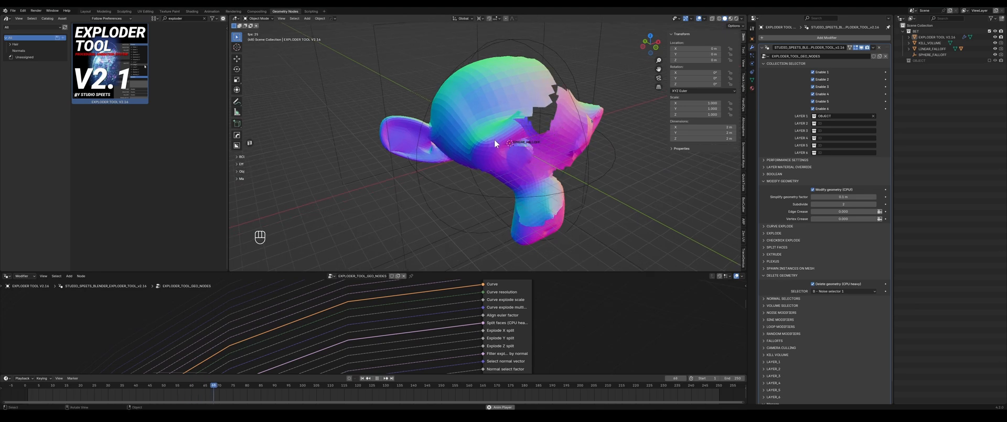
- Turn off the animation of Noise 1 in the exploder modifier's noise settings
left_click(776, 312)
left_click(827, 329)
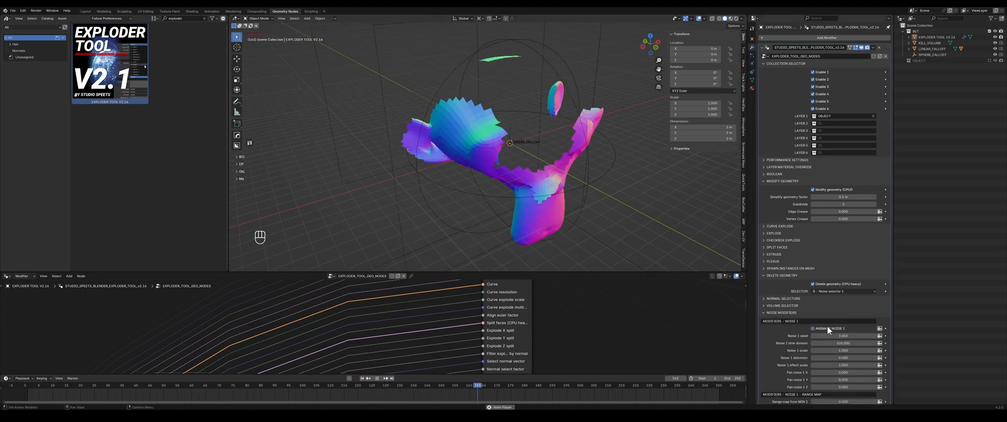
mouse_move(843, 336)
left_mouse_down()
mouse_move(897, 336)
mouse_move(845, 336)
left_mouse_up()
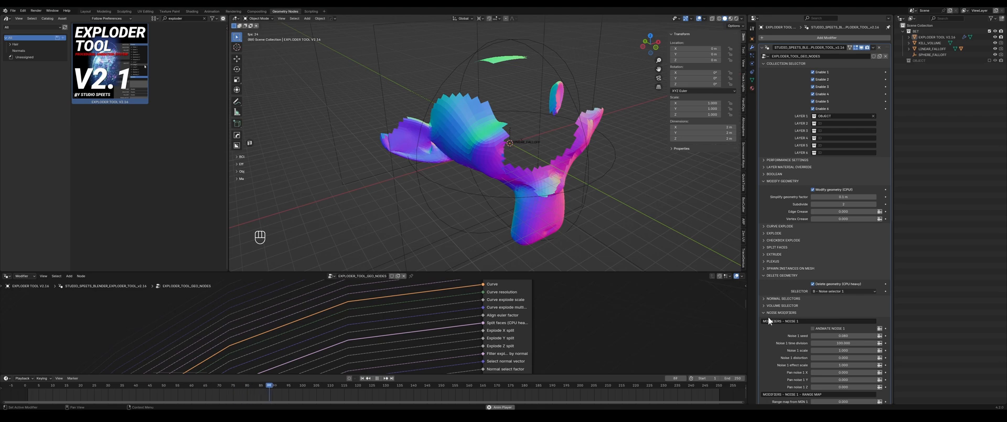
scroll(782, 319, "down", 5)
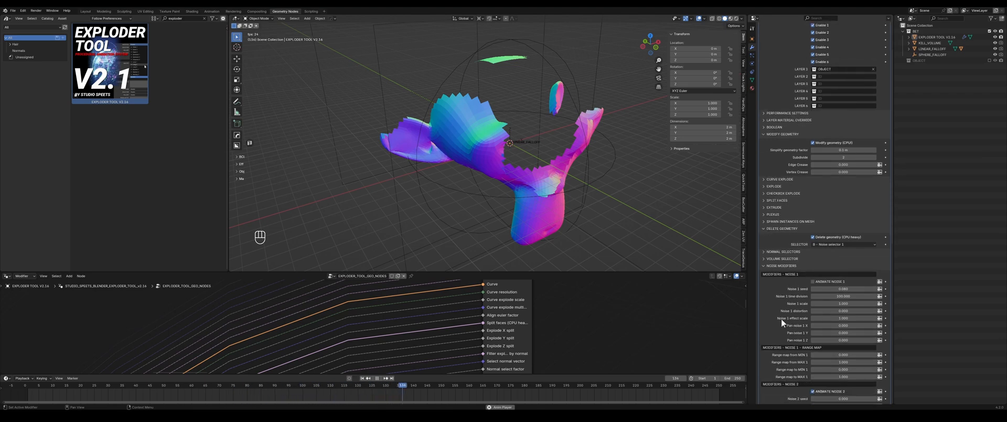
- Turn the animation of Noise 1 back on, set Noise 1 seed to 0, and collapse the noise modifier settings
left_click(831, 246)
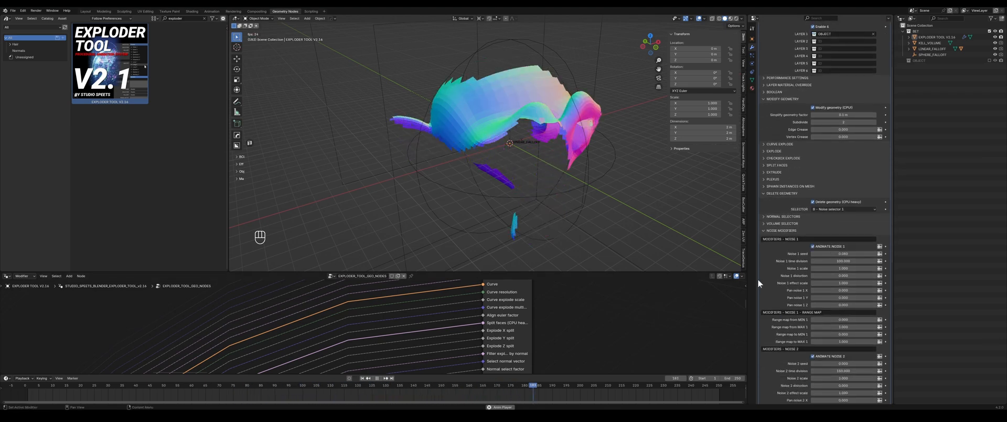
left_click(837, 255)
type("0")
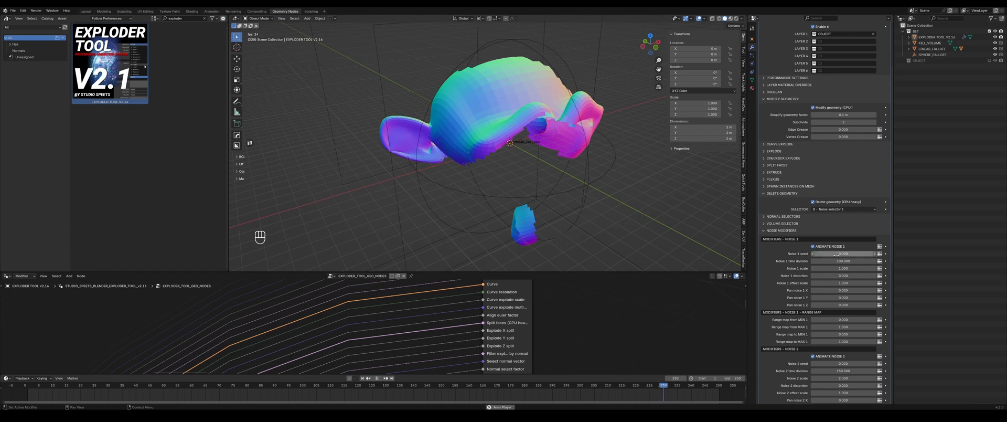
key("Return")
left_click(767, 231)
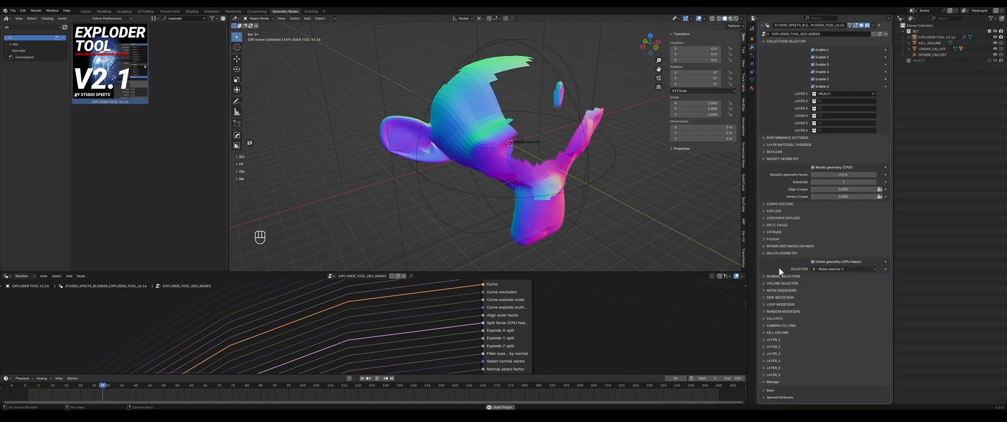
- Set the Delete geometry selector to Noise selector 2
left_click(827, 268)
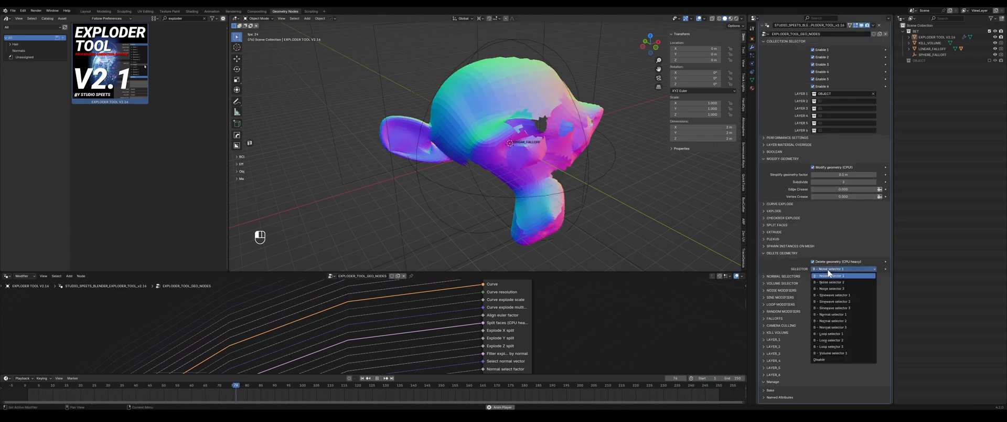
left_click(825, 282)
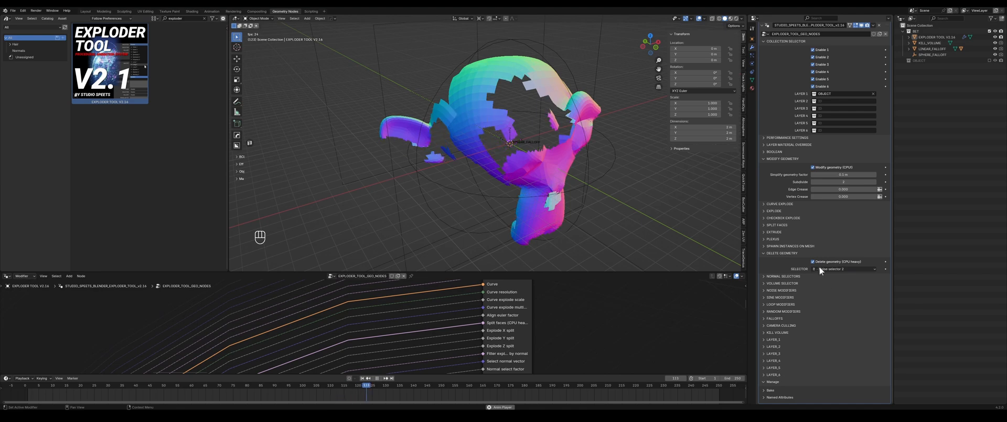
left_click(836, 269)
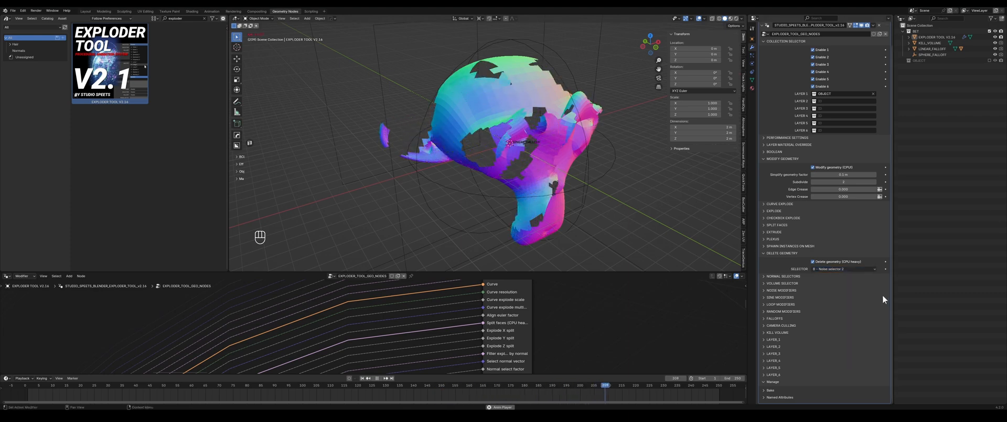
- Switch the Delete geometry selector to Sinewave selector 1 and expand the sine modifier settings
left_click(831, 268)
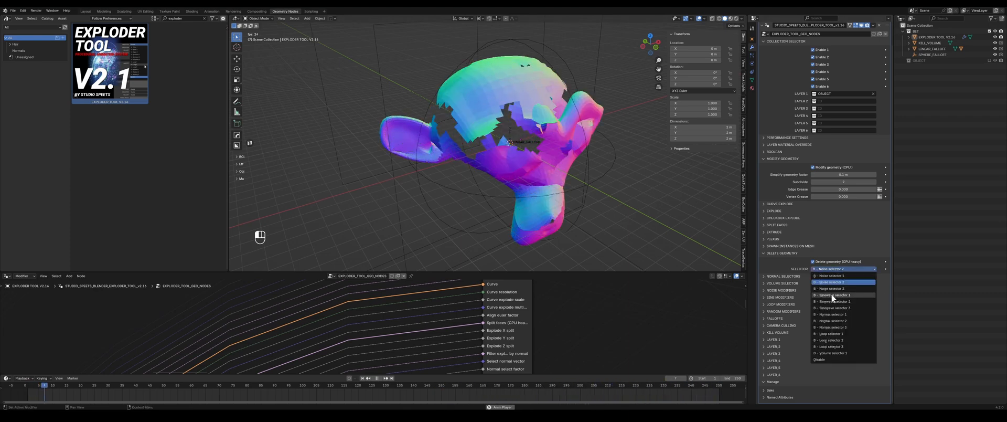
left_click(833, 294)
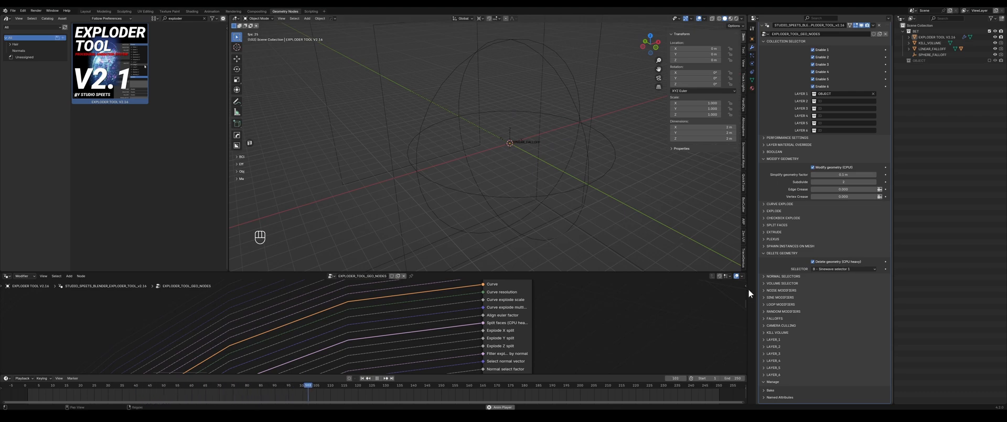
left_click(769, 296)
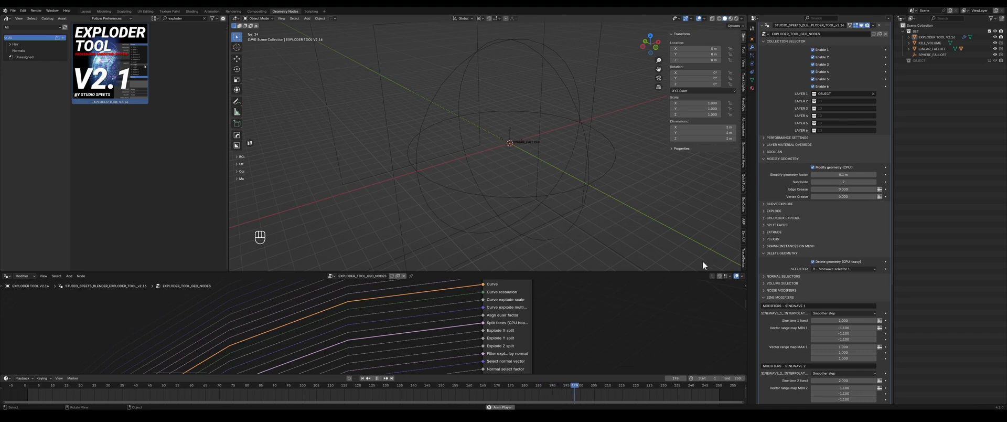
- Set all three Vector range map MIN 1 values of Sinewave 1 to 0
scroll(781, 212, "down", 5)
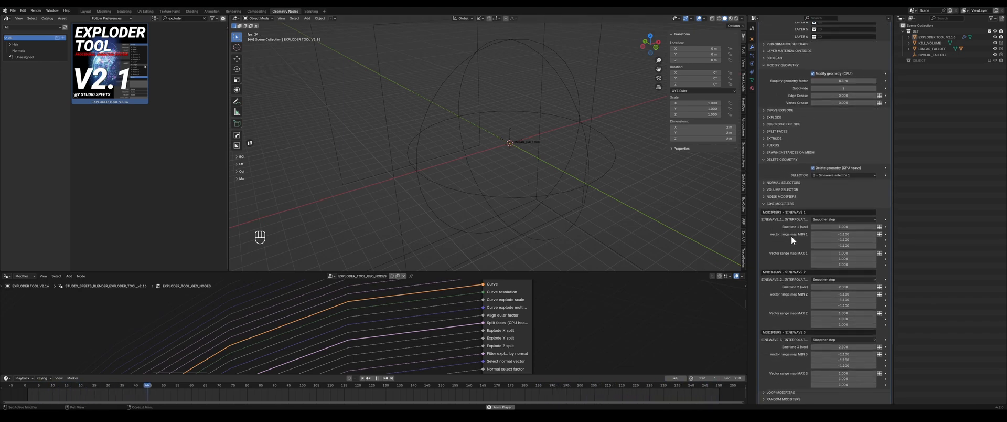
left_click(847, 234)
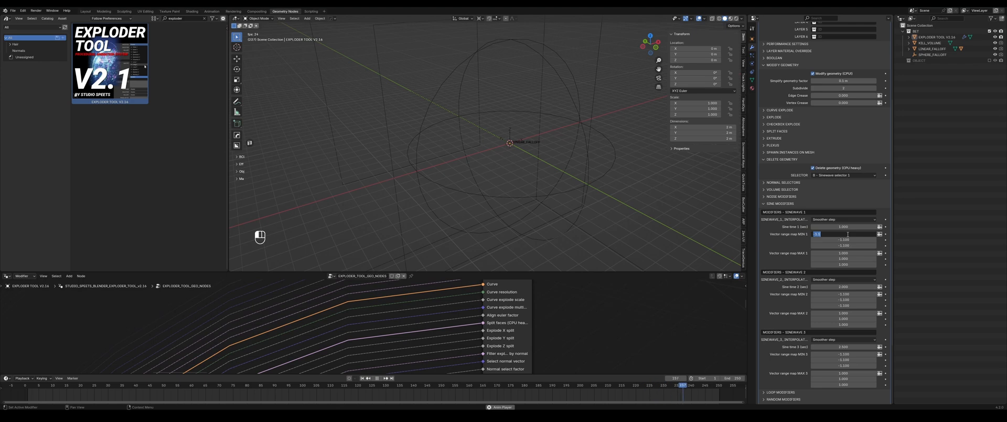
type("0")
key("Tab")
type("0")
key("Tab")
key("Return")
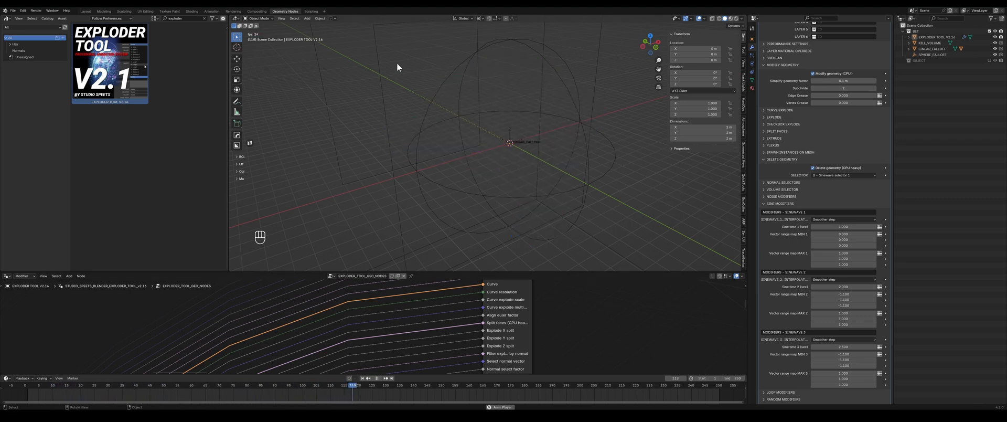
- Annotate one freehand sine-wave cycle beside the monkey and undo it together with a trial switch to Normal selector 1
left_click(236, 100)
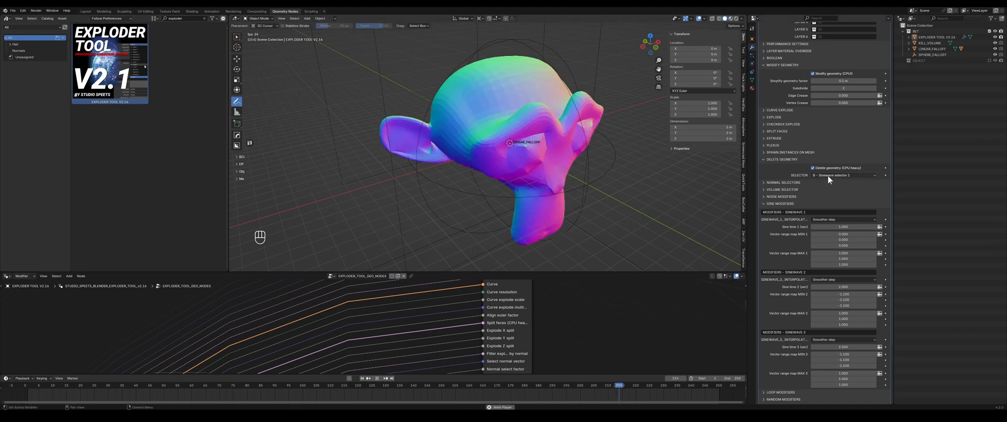
mouse_move(261, 138)
left_mouse_down()
mouse_move(275, 105)
mouse_move(304, 164)
mouse_move(336, 136)
left_mouse_up()
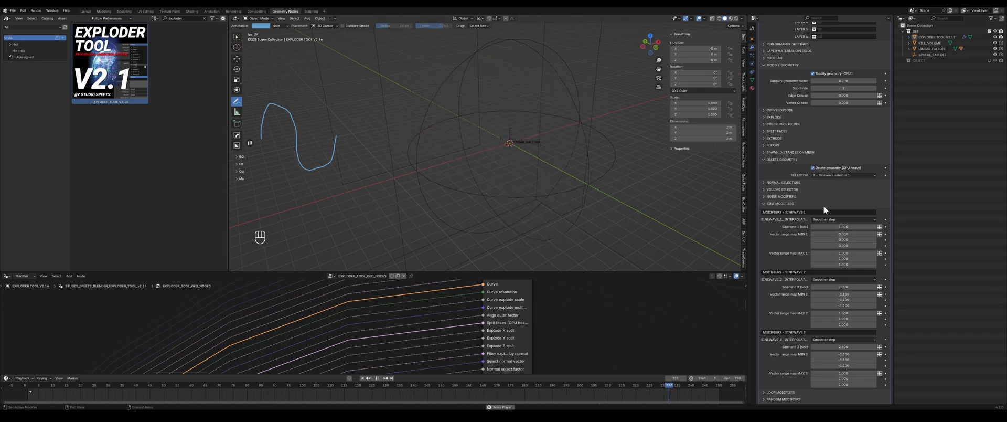
left_click(838, 175)
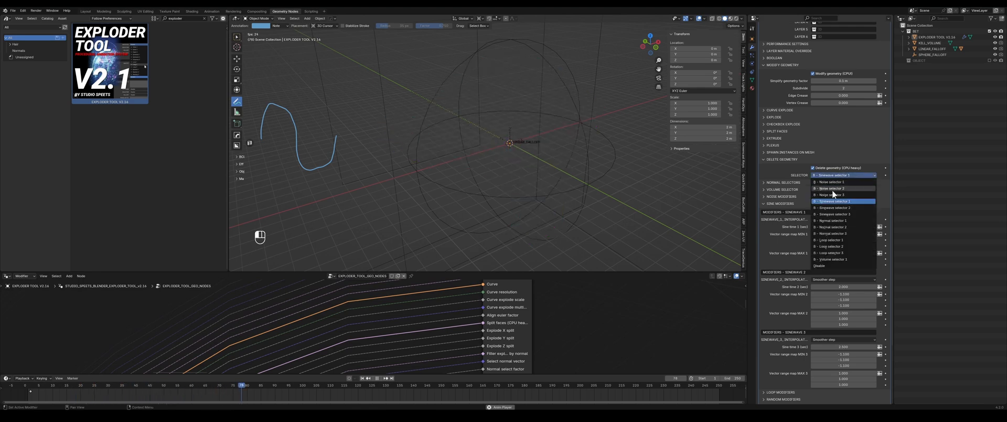
left_click(826, 221)
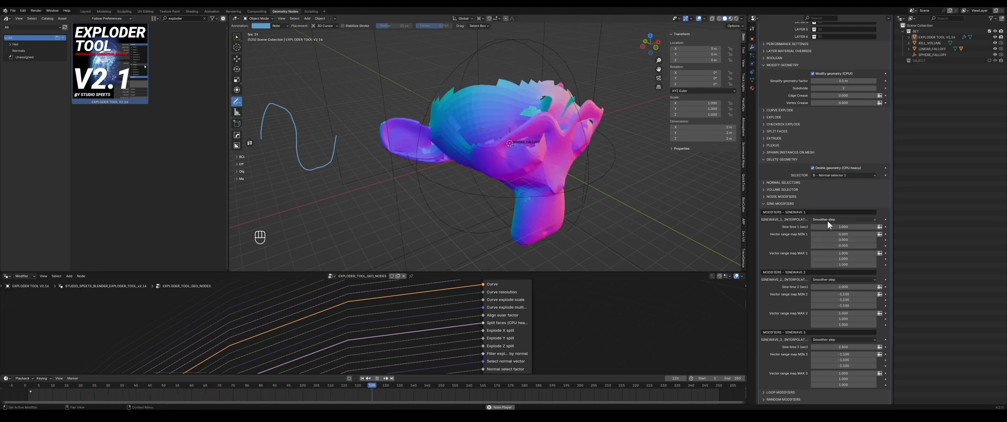
key("ctrl+z")
key("ctrl+z")
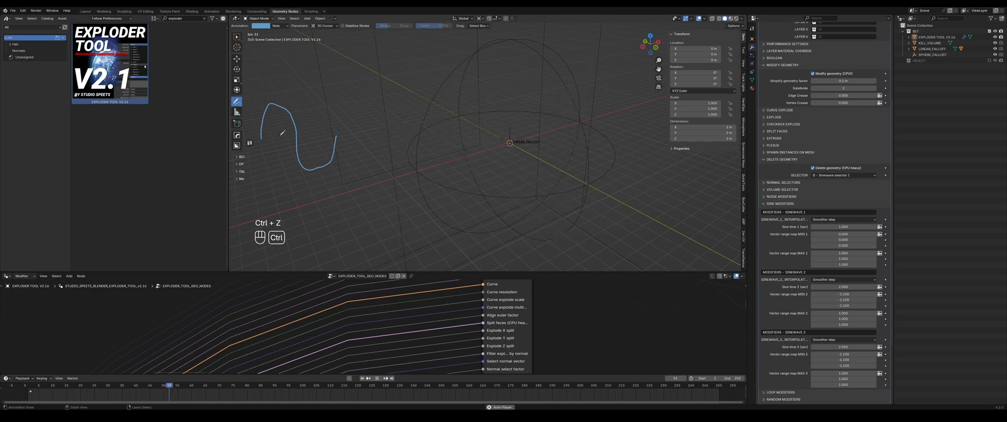
- Set the Delete geometry selector to Normal selector 1, return to the Select Box tool, and inspect the cut monkey from other angles
left_click(837, 175)
left_click(838, 220)
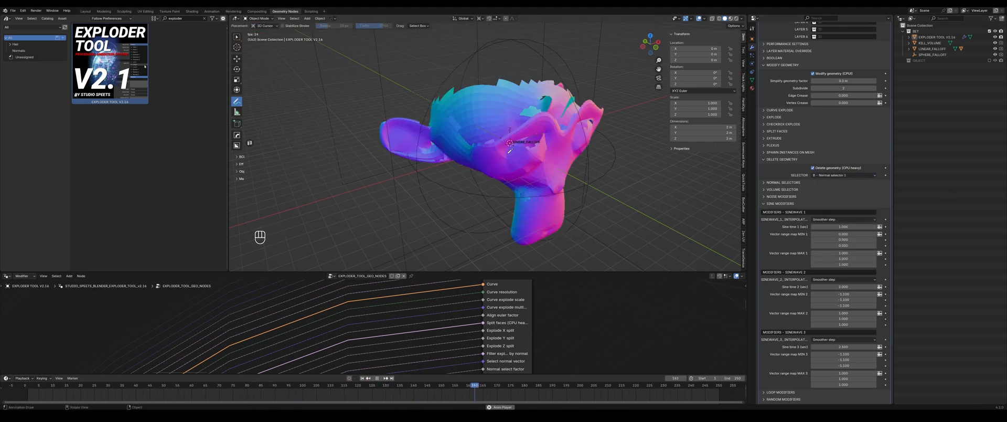
left_click(236, 37)
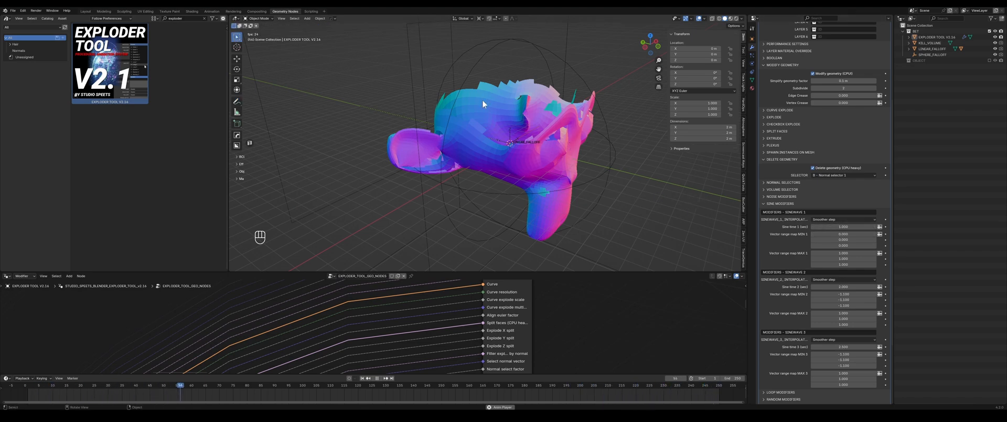
middle_click_drag(550, 161, 303, 156)
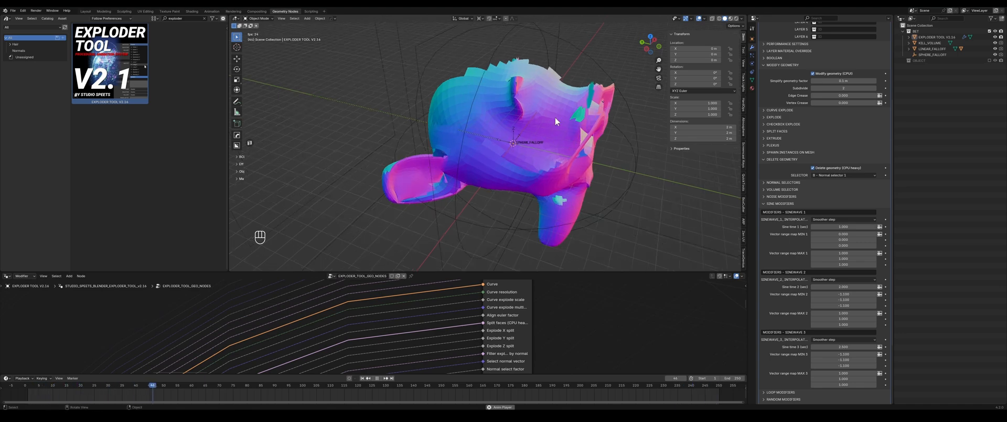
middle_click_drag(534, 121, 640, 176)
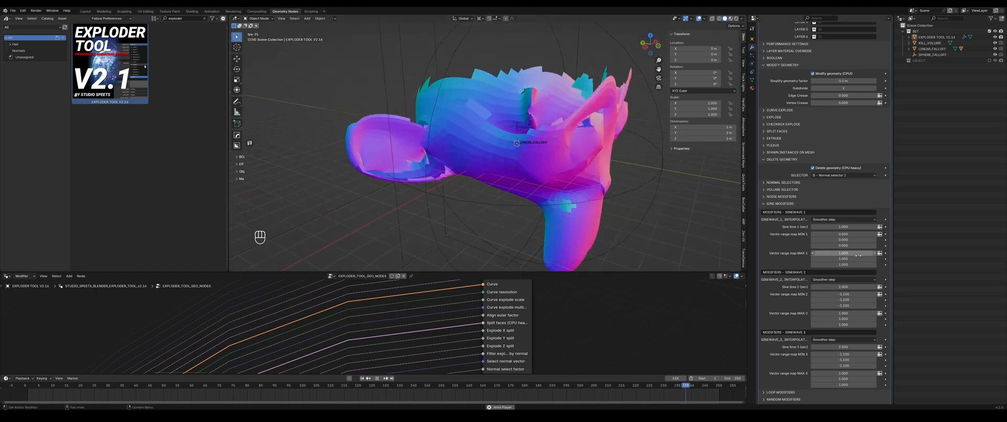
- Collapse the sine modifier settings and expand the normal selector settings
left_click(771, 204)
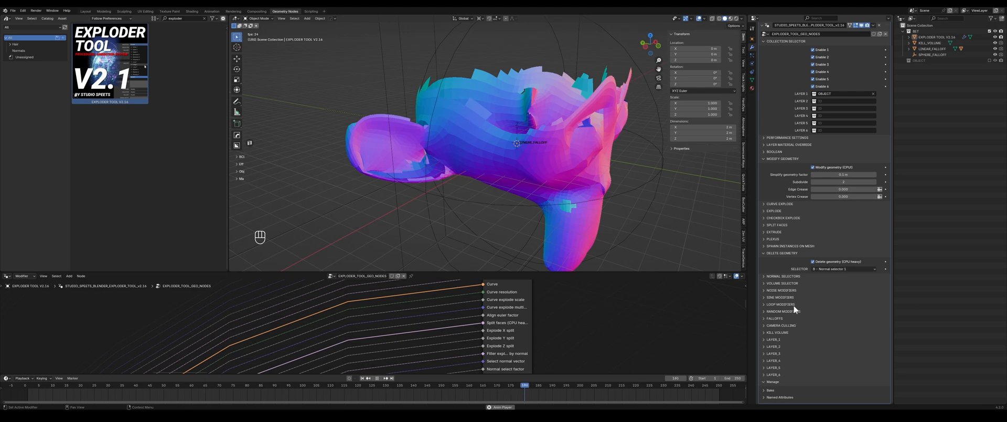
left_click(785, 275)
scroll(782, 262, "down", 5)
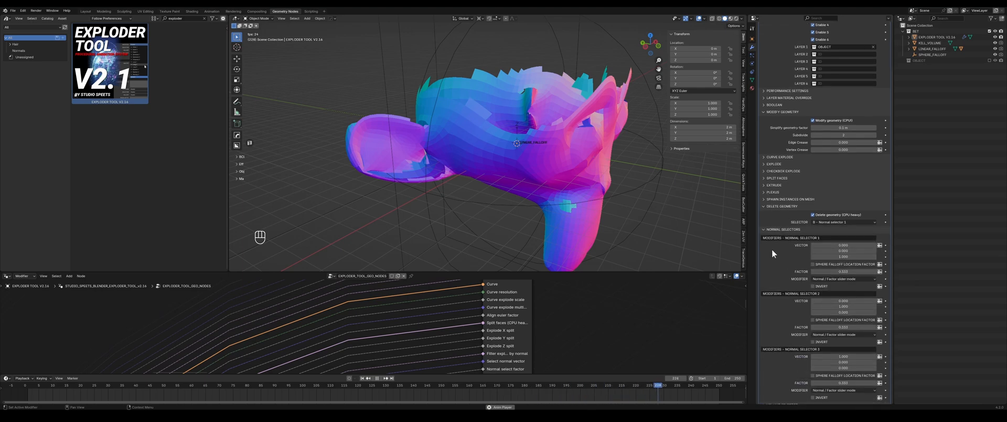
scroll(770, 206, "down", 1)
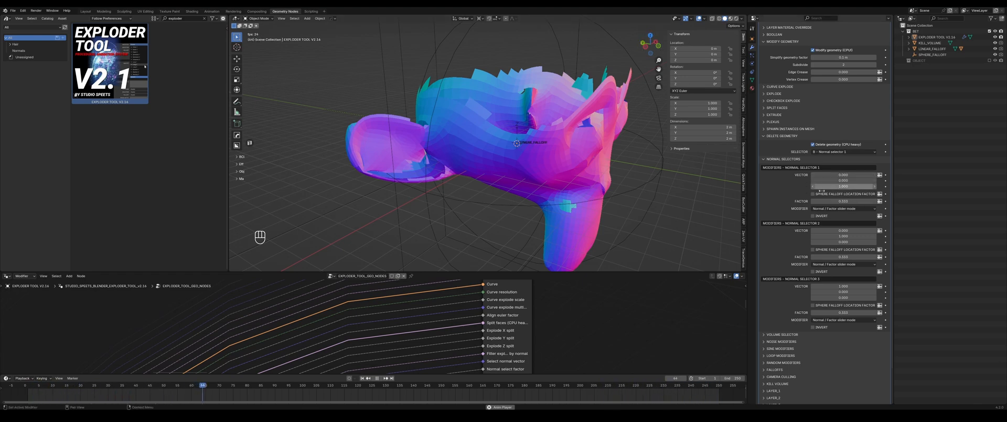
- Set the Normal selector 1 vector to X -1 and Z 0 and inspect which side of the monkey is deleted
left_click_drag(828, 175, 797, 175)
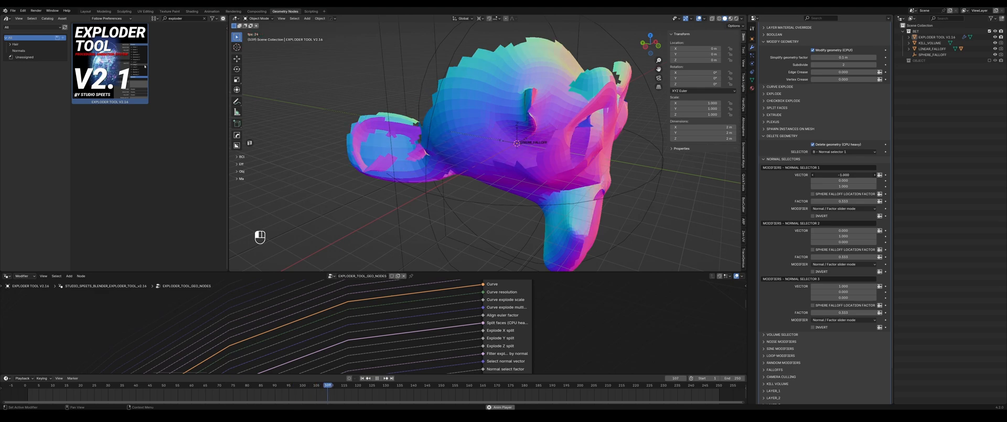
left_click(841, 187)
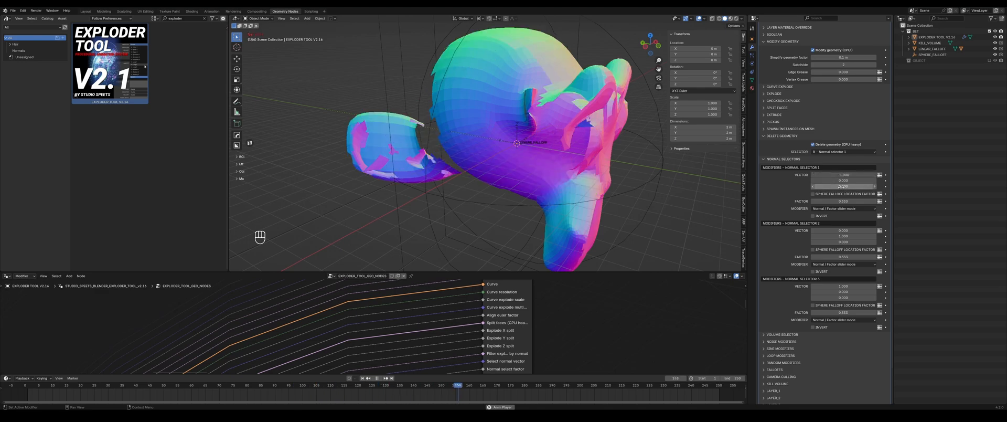
type("0")
key("Return")
middle_click_drag(632, 147, 587, 149)
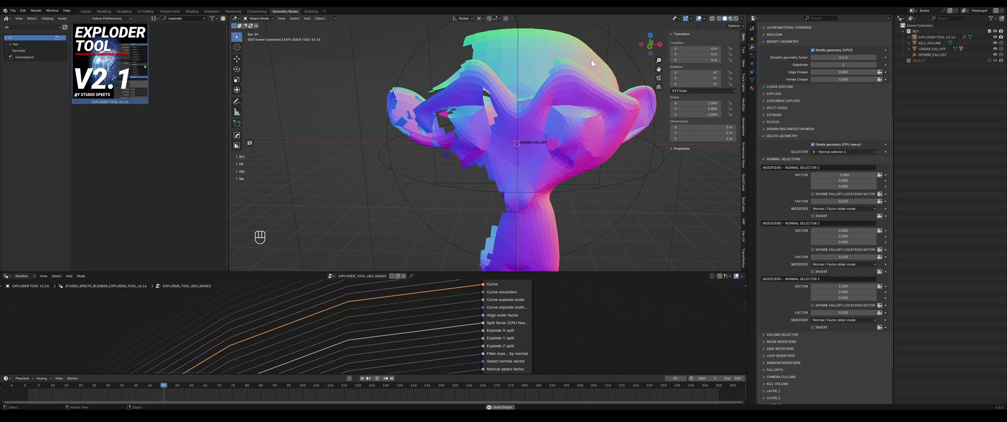
middle_click_drag(513, 254, 552, 137)
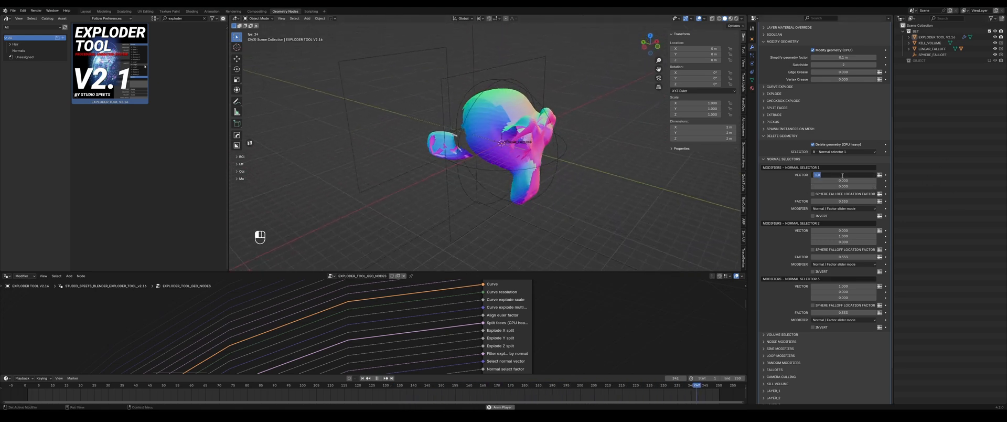
- Set the Normal selector 1 vector to X 0 and Z 1 and check the monkey from another angle
key("Return")
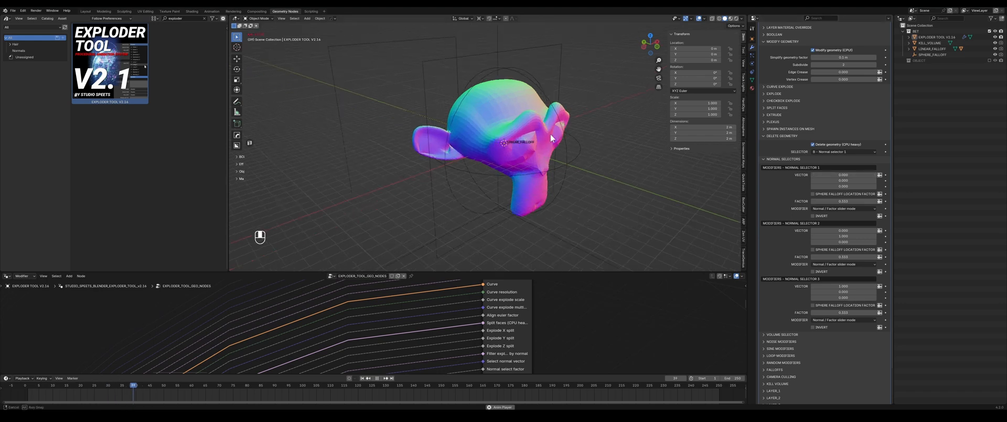
left_click(835, 187)
type("1")
key("Return")
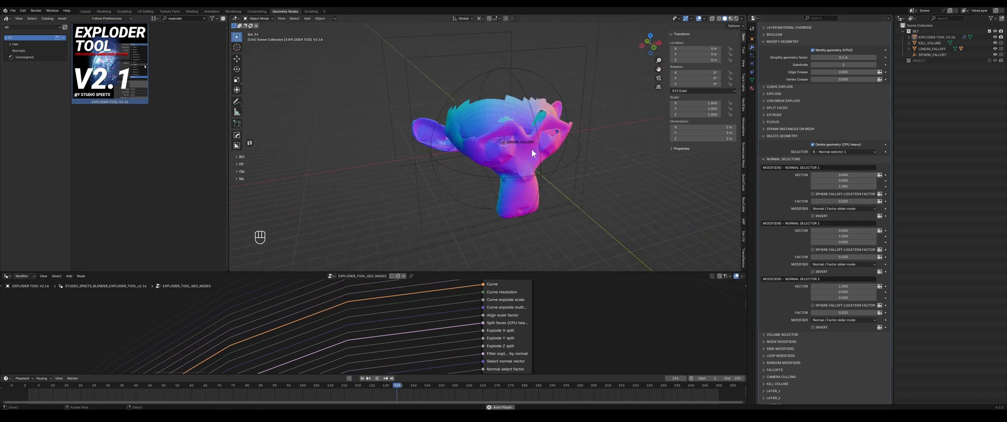
middle_click_drag(530, 149, 585, 156)
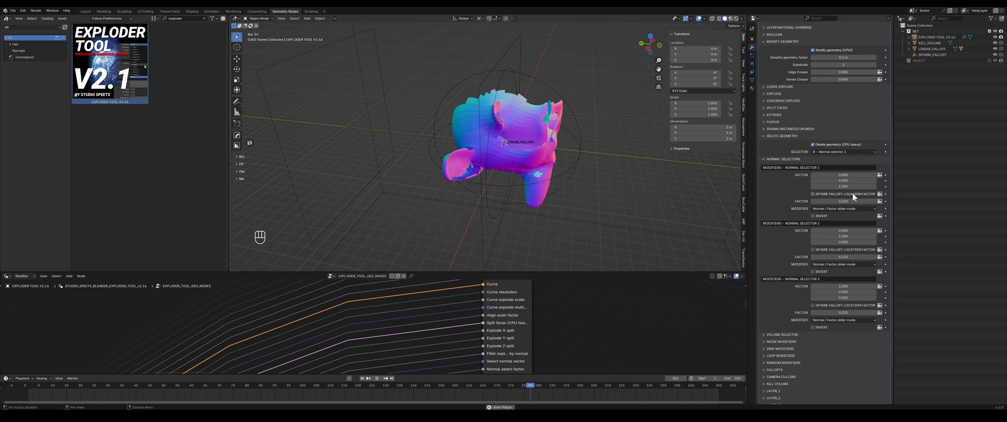
- Sweep the Factor of Normal selector 1 through higher and lower values and leave it at 1
left_click_drag(841, 200, 883, 200)
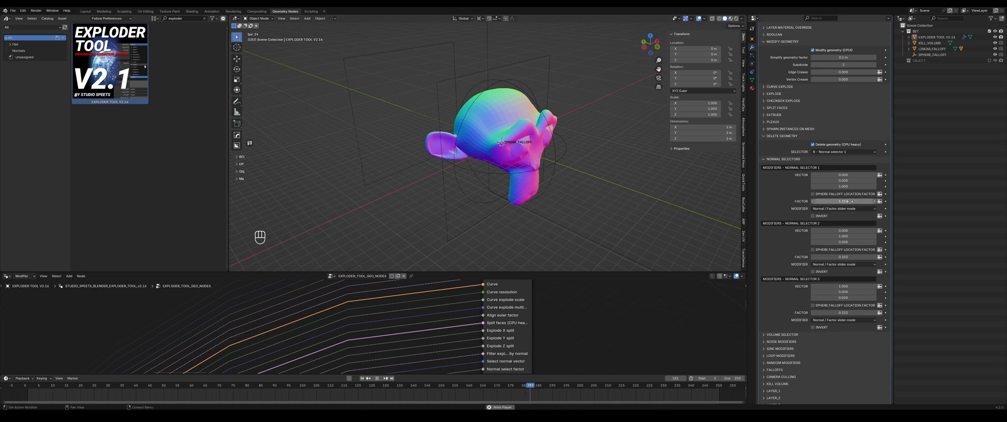
left_click_drag(851, 201, 752, 201)
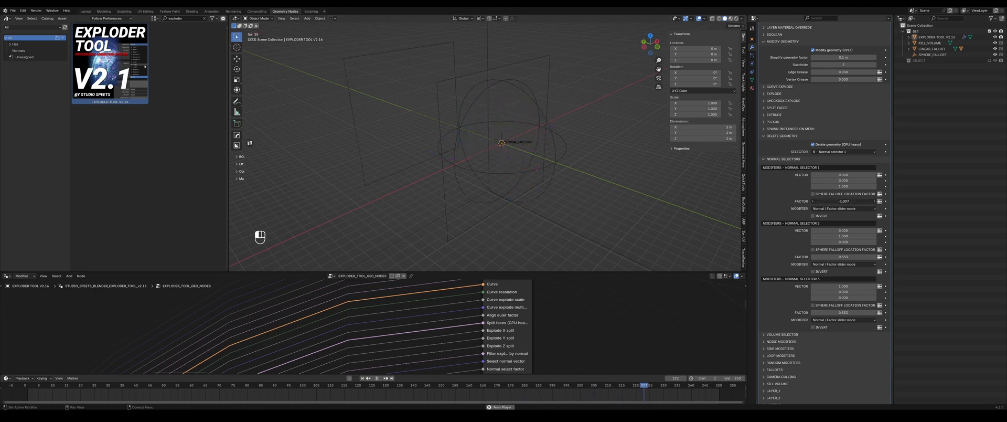
left_click_drag(819, 200, 850, 200)
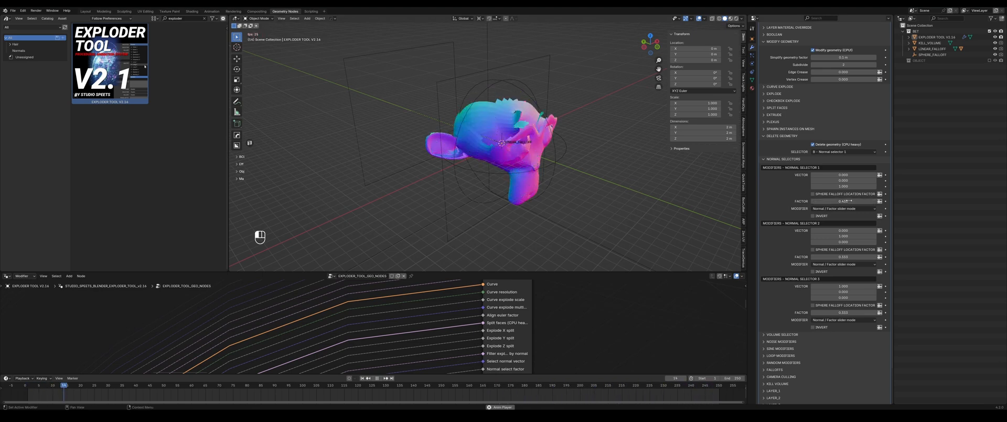
key("Return")
- Set the Normal selector 1 modifier to V - Loop 1 and inspect the animated deletion from another angle
left_click(832, 209)
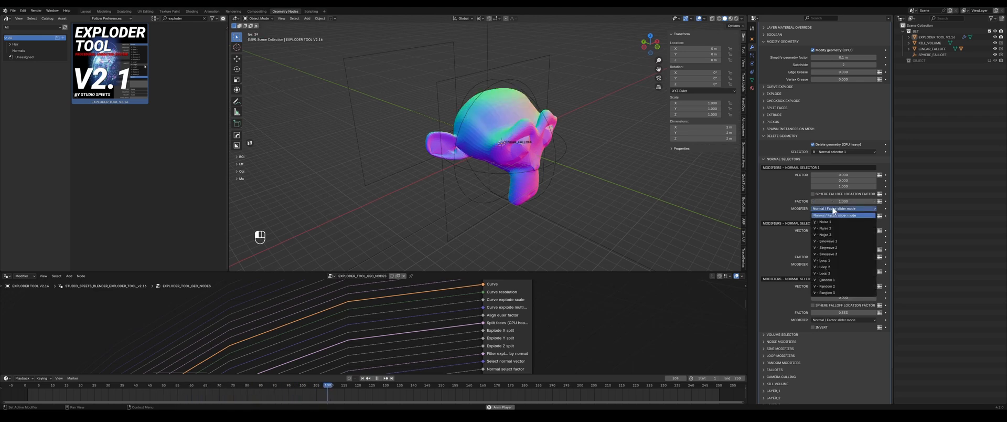
left_click(819, 259)
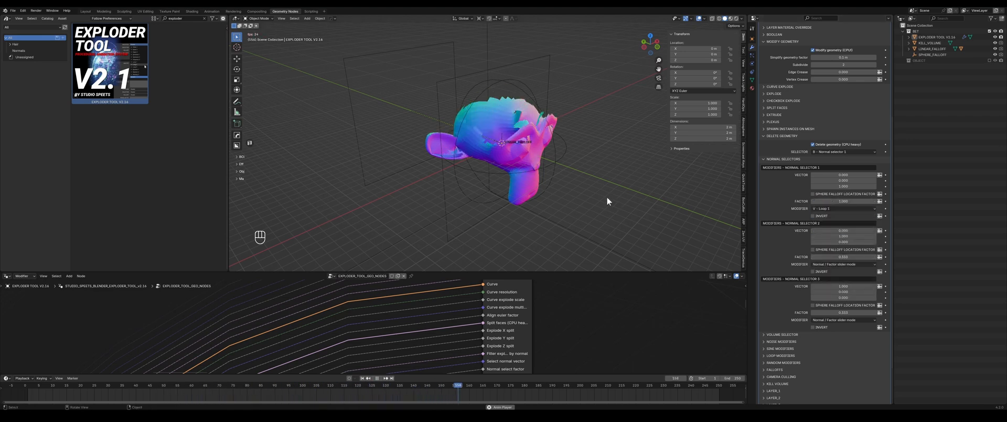
middle_click_drag(607, 196, 556, 177)
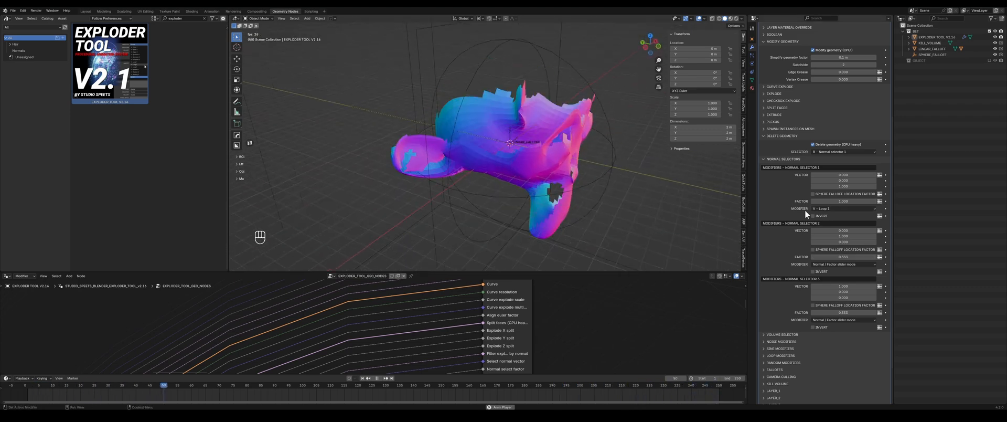
- Collapse the normal selector settings and expand the loop modifier settings
left_click(778, 159)
scroll(782, 257, "up", 5)
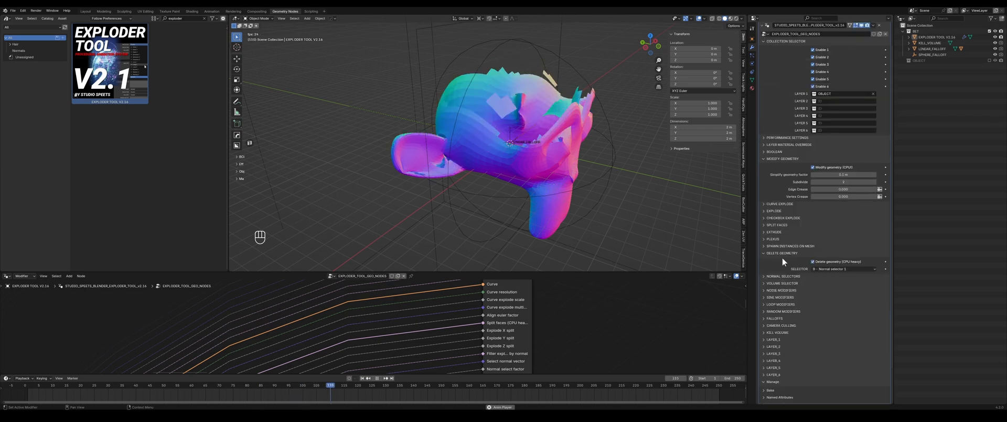
left_click(779, 304)
scroll(783, 272, "down", 3)
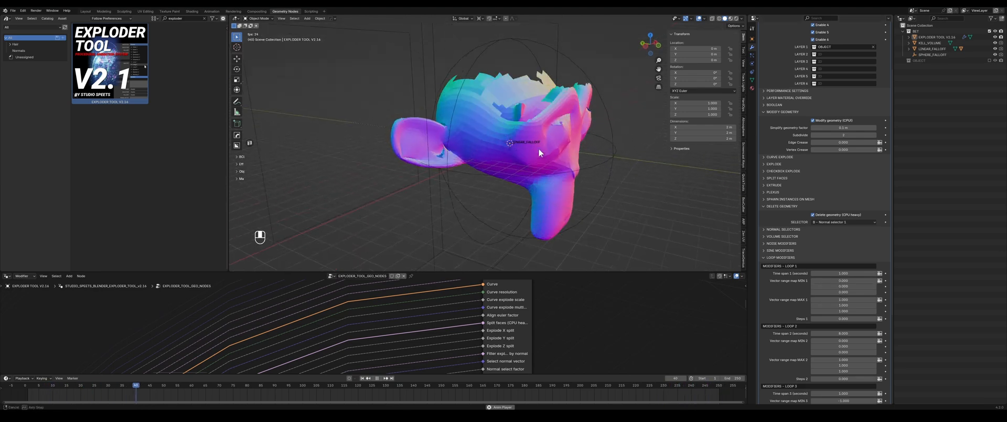
- Set all three components of Vector range map MIN 1 for Loop 1 to -1
left_click(842, 282)
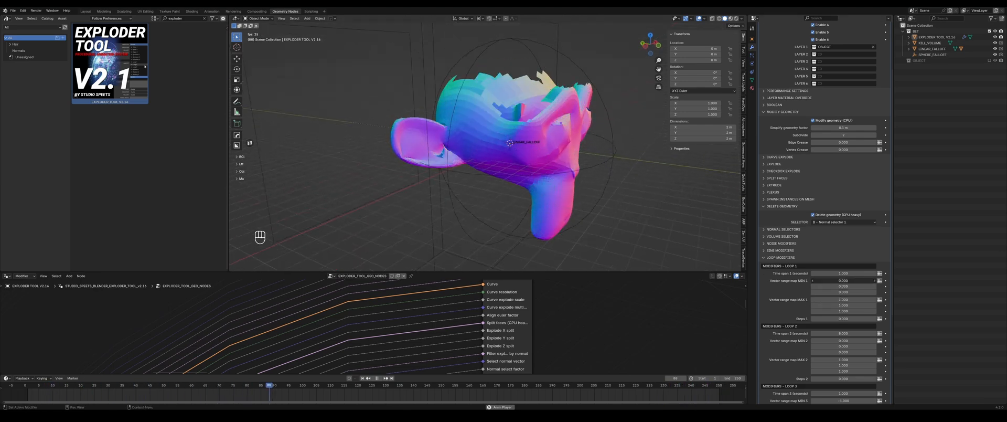
type("-1")
key("Tab")
type("-1")
key("Tab")
type("-1")
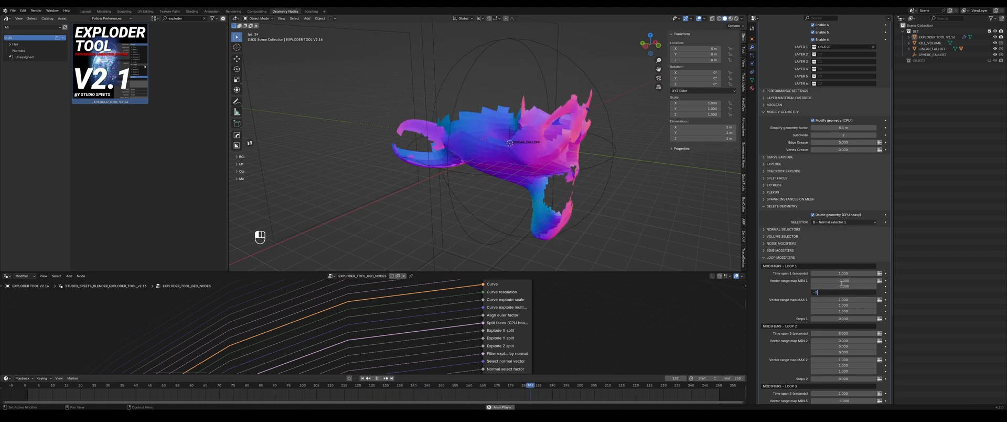
key("Return")
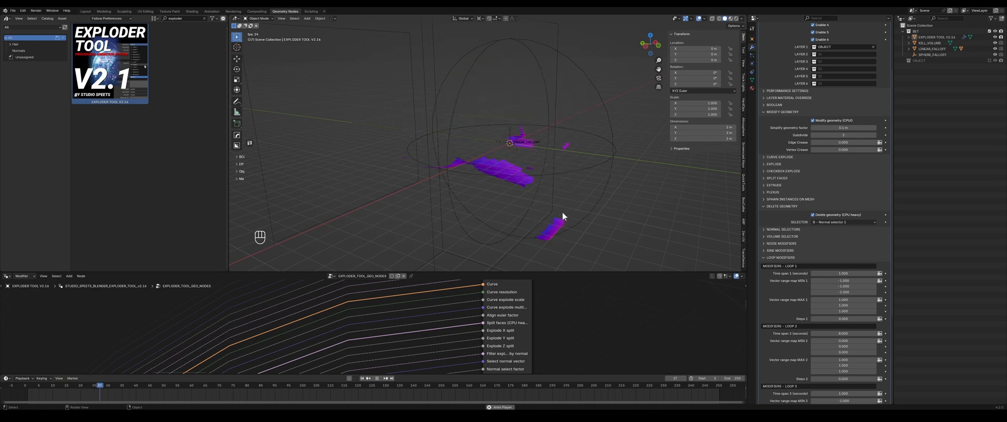
- Set the timeline's end frame to 2400 and watch the looping deletion from a lower angle
left_click(727, 378)
type("2400")
key("Return")
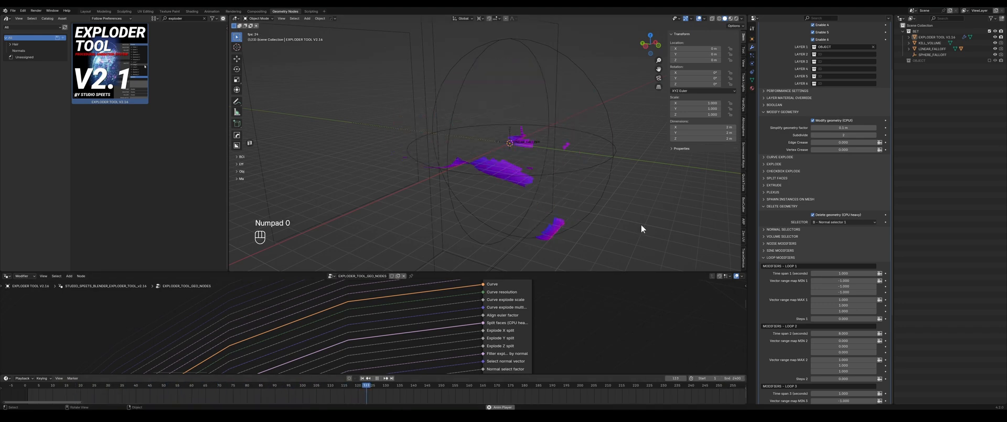
middle_click_drag(576, 194, 581, 170)
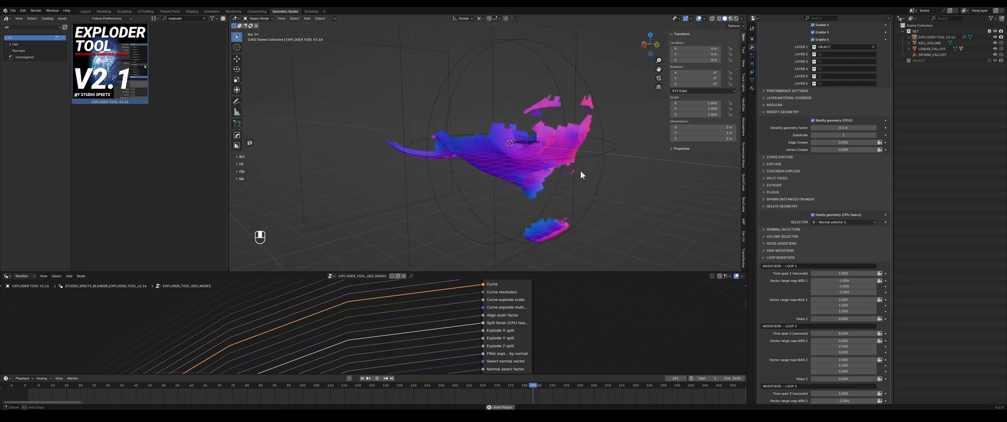
- Collapse the loop modifier settings and set the Delete geometry selector to Loop selector 1
left_click(776, 257)
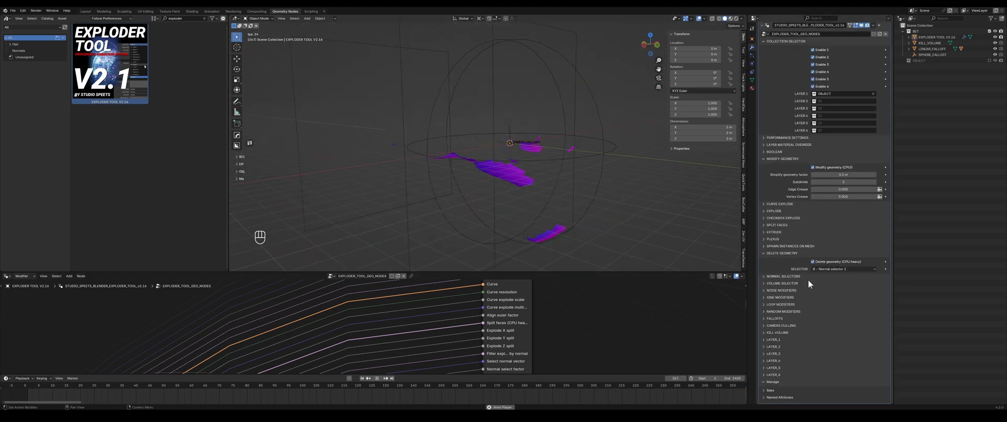
left_click(821, 268)
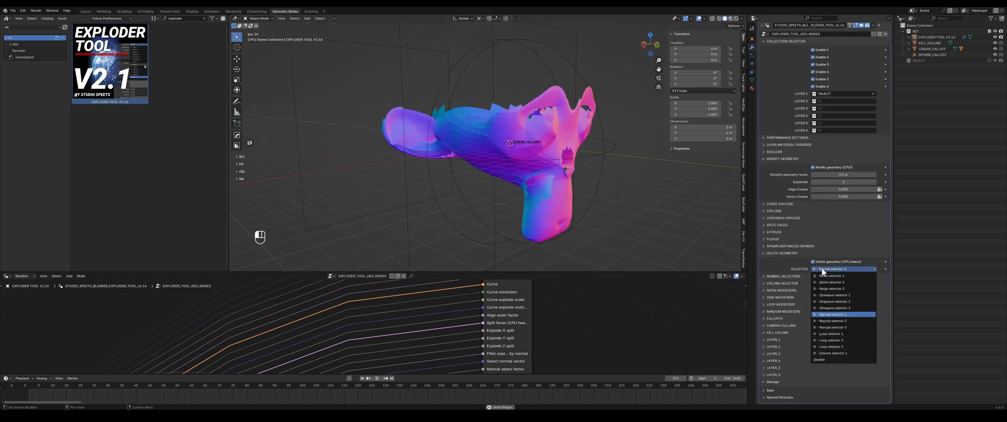
left_click(831, 332)
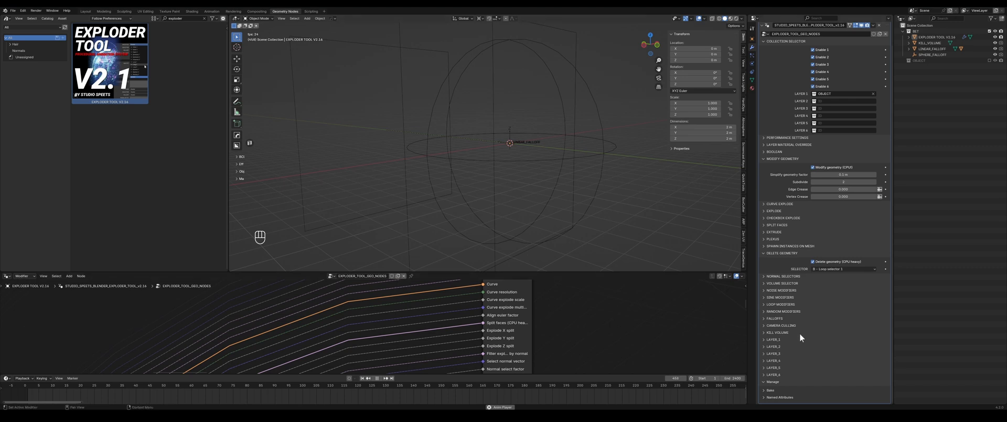
- Expand the loop modifier settings and set all three components of Vector range map MIN 1 to 0
left_click(788, 304)
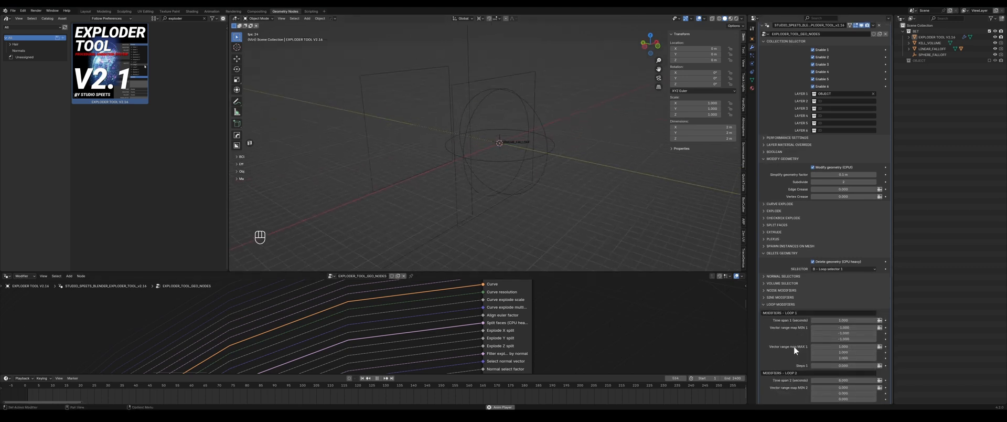
scroll(794, 345, "down", 2)
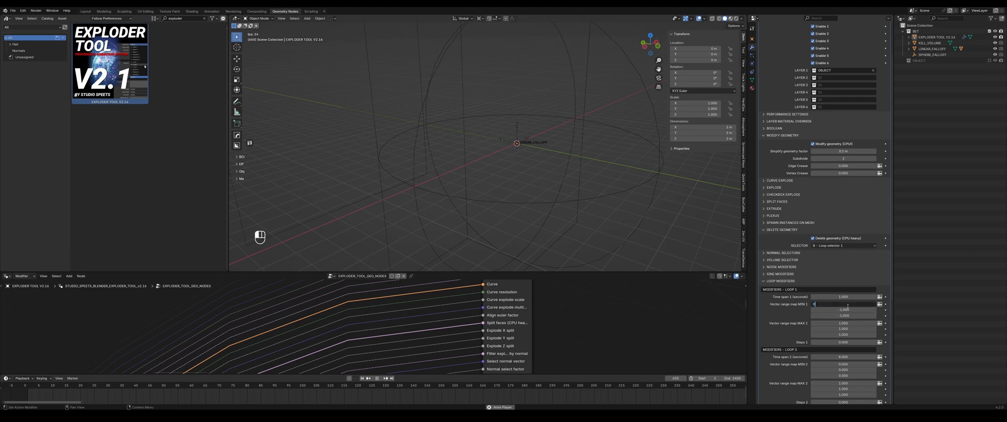
key("Tab")
type("0")
key("Tab")
type("0")
key("Tab")
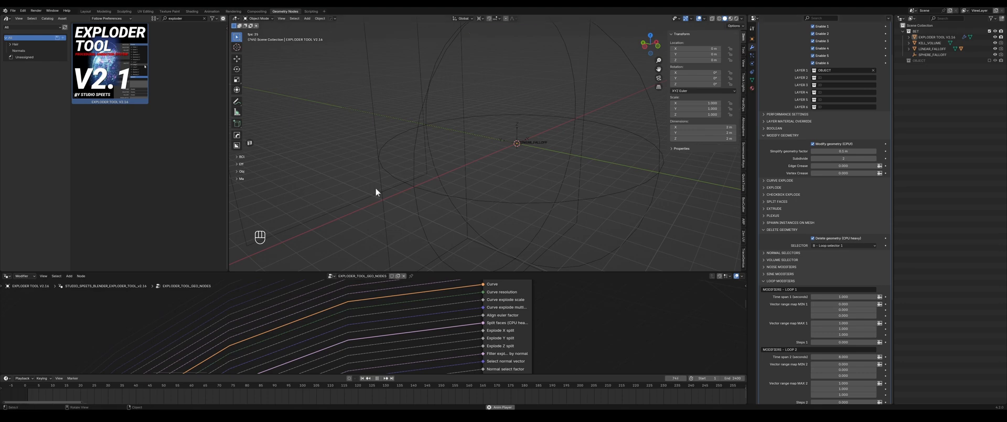
middle_click_drag(375, 188, 401, 198)
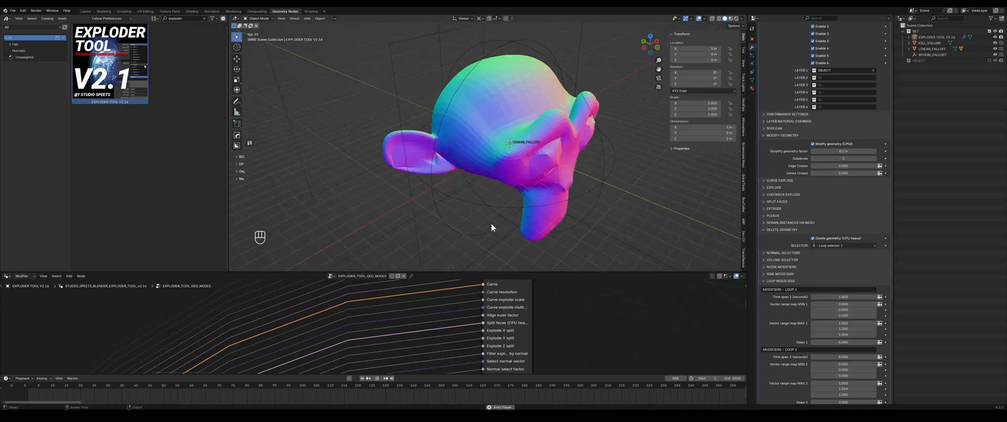
- Set the Loop 1 time span to 4 seconds, adjust it again, and watch the deletion timing from several angles
left_click(838, 296)
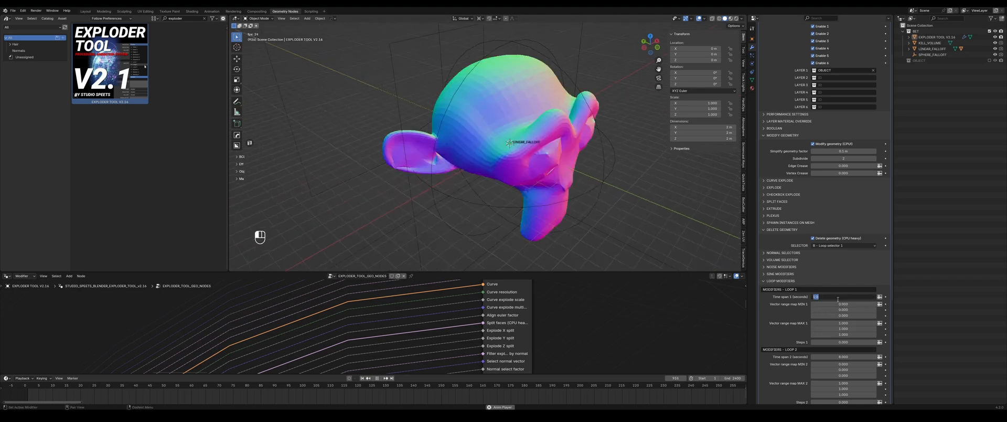
type("4")
key("Return")
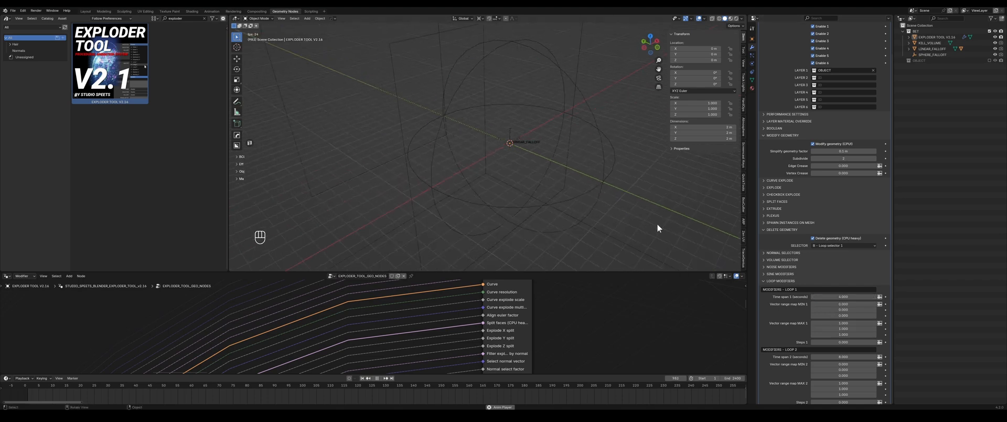
middle_click_drag(608, 202, 612, 191)
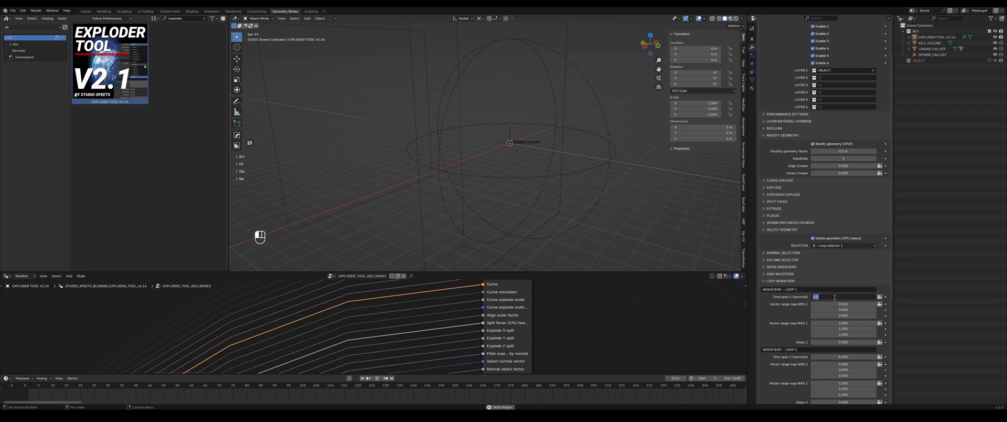
key("Return")
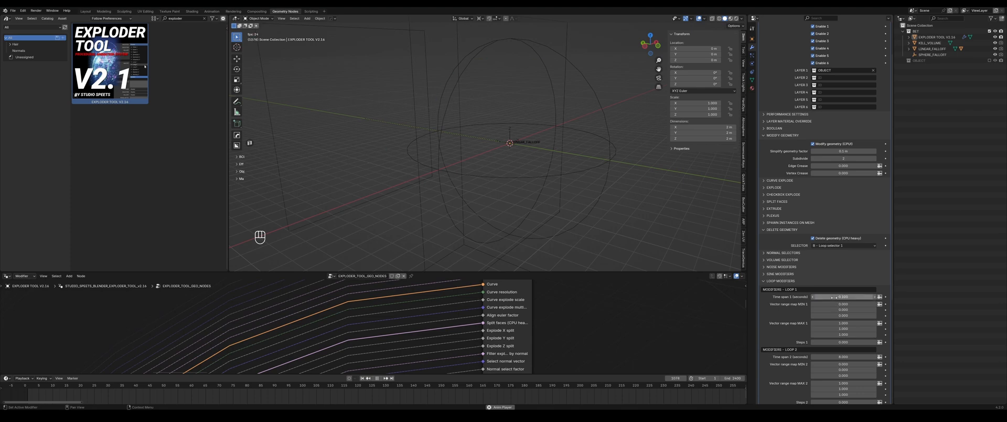
middle_click_drag(593, 192, 643, 151)
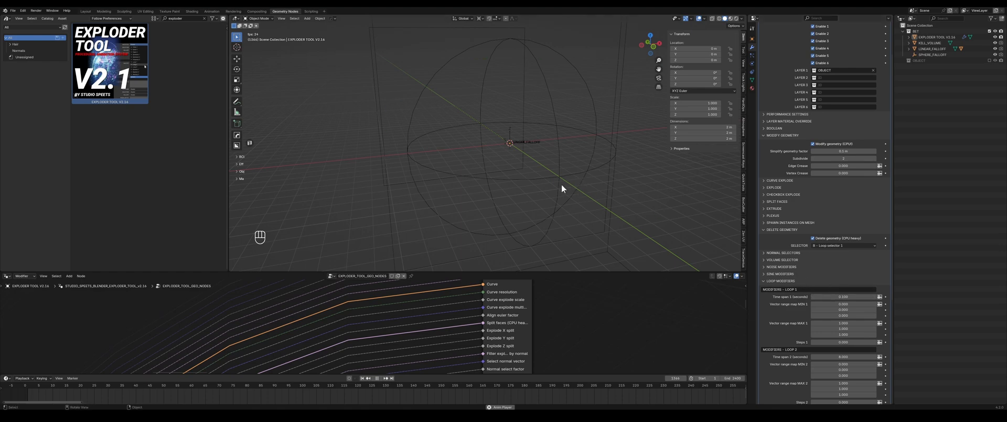
middle_click_drag(561, 184, 583, 171)
left_click(840, 296)
- Switch the Delete geometry selector to Noise selector 1, collapse the loop modifier settings and inspect the monkey from several angles
left_click(829, 245)
left_click(829, 245)
left_click(833, 245)
middle_click_drag(542, 171, 540, 144)
left_click(831, 246)
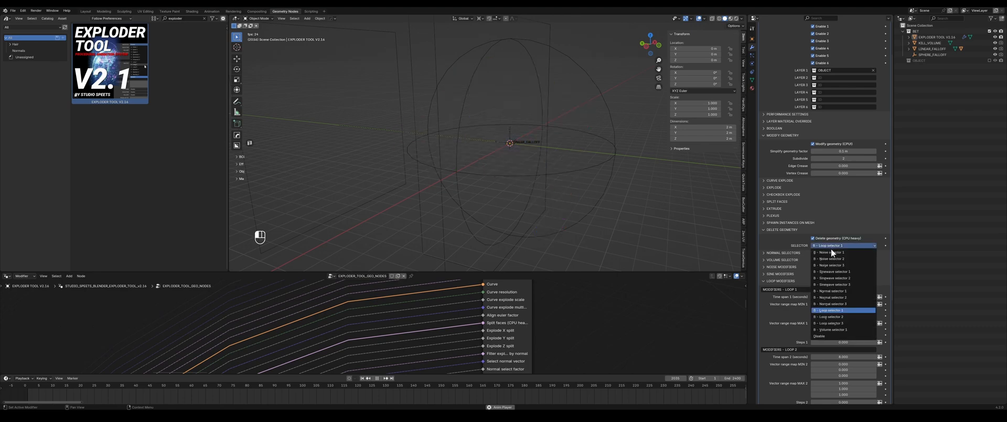
left_click(831, 247)
middle_click_drag(632, 194, 595, 191)
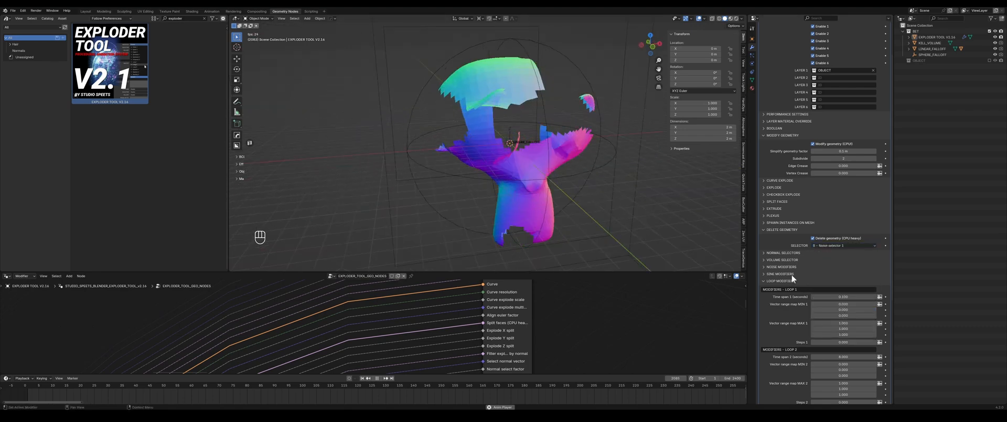
scroll(790, 278, "up", 2)
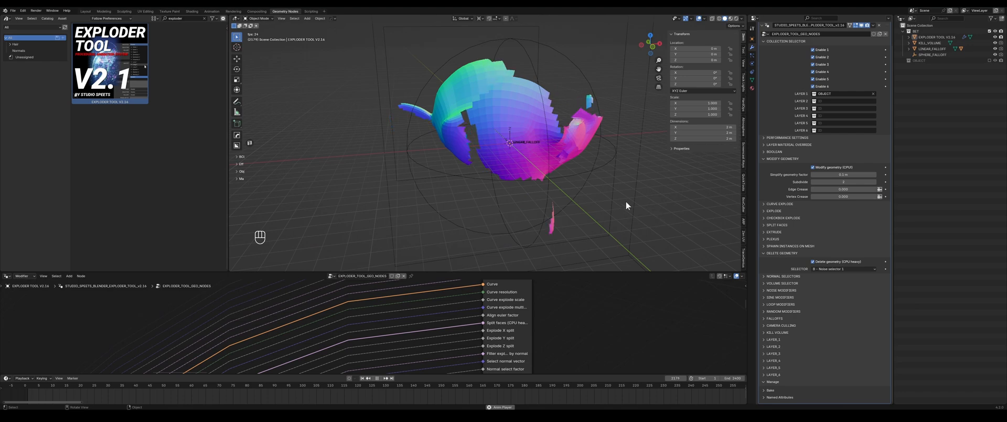
middle_click_drag(626, 200, 651, 206)
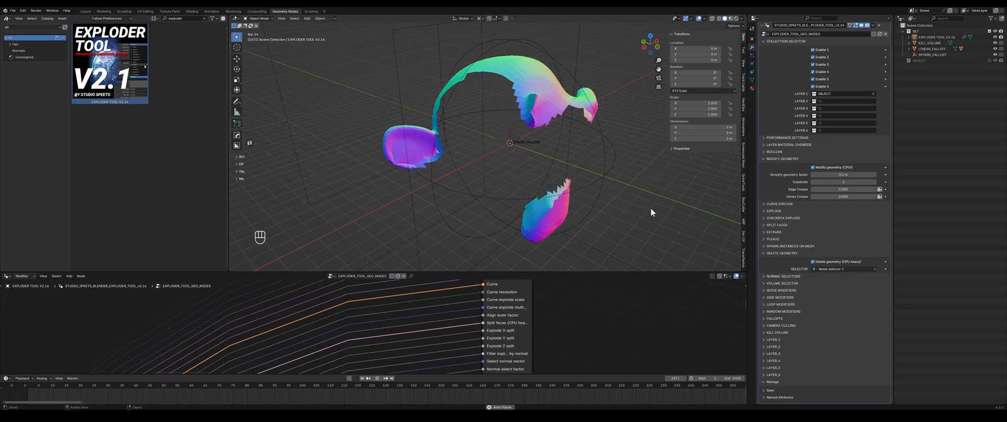